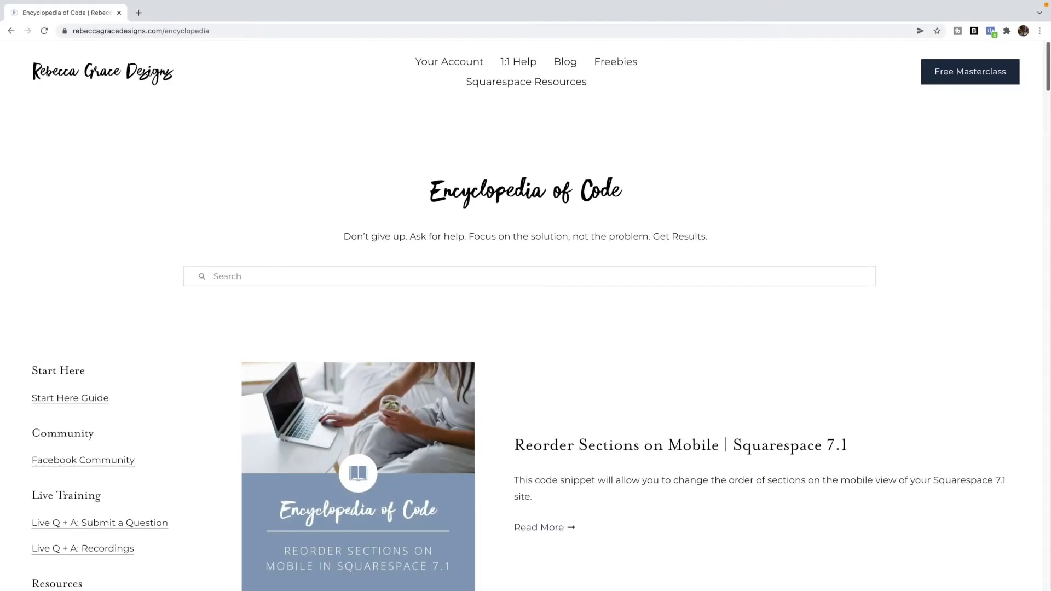
Scroll through the published Home page preview below the forest banner.
{"action": "scroll", "coordinate": [355, 455], "scroll_direction": "down", "scroll_amount": 10}
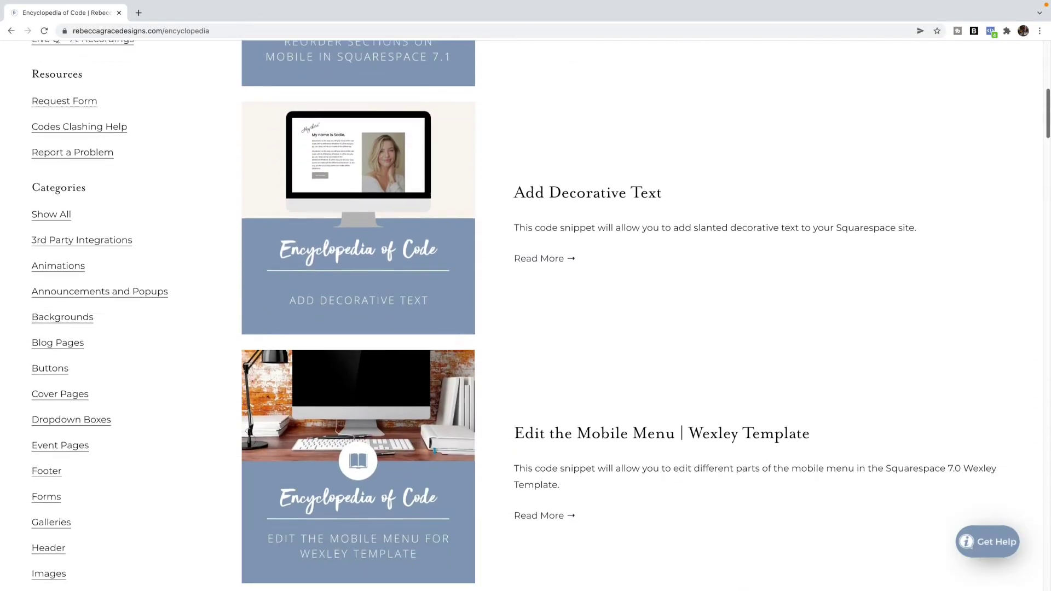
{"action": "scroll", "coordinate": [356, 455], "scroll_direction": "down", "scroll_amount": 13}
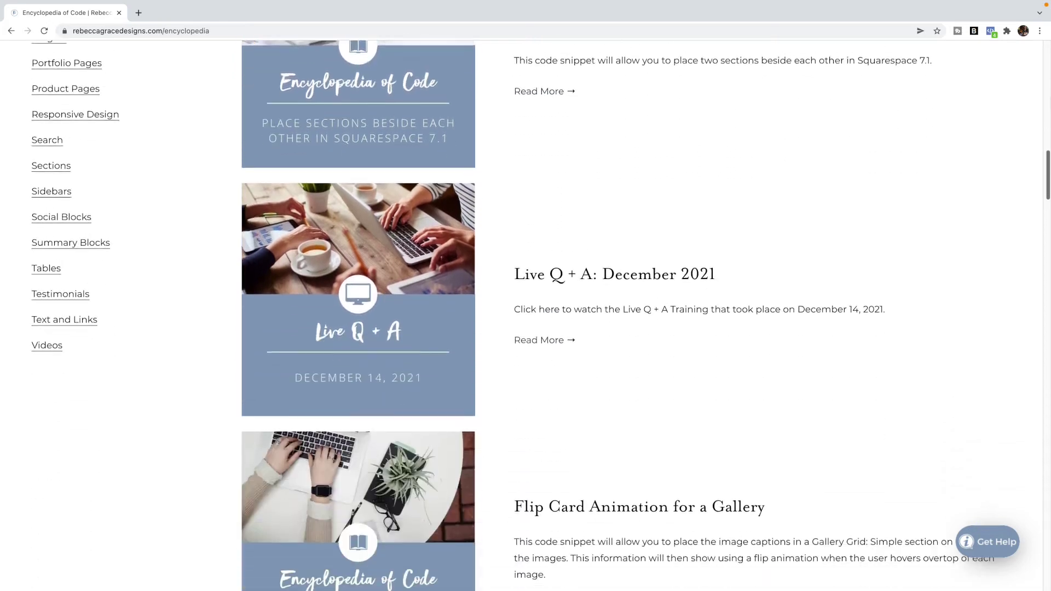
{"action": "scroll", "coordinate": [356, 453], "scroll_direction": "down", "scroll_amount": 12}
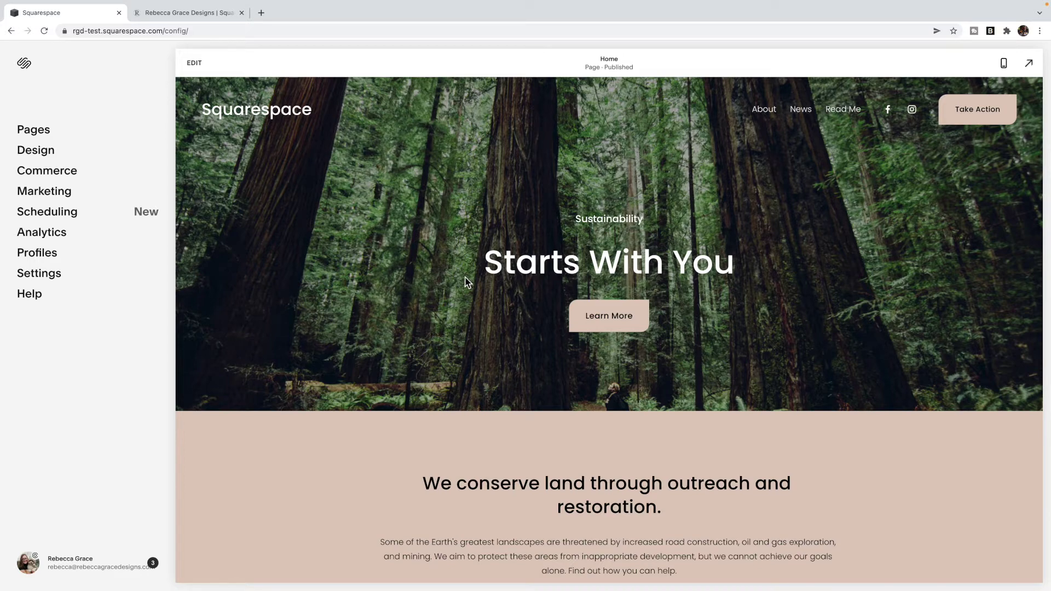
Scroll the Home page down to the 5 Steps to Sustainability eBook section above the footer.
{"action": "scroll", "coordinate": [464, 277], "scroll_direction": "down", "scroll_amount": 20}
{"action": "scroll", "coordinate": [464, 278], "scroll_direction": "down", "scroll_amount": 15}
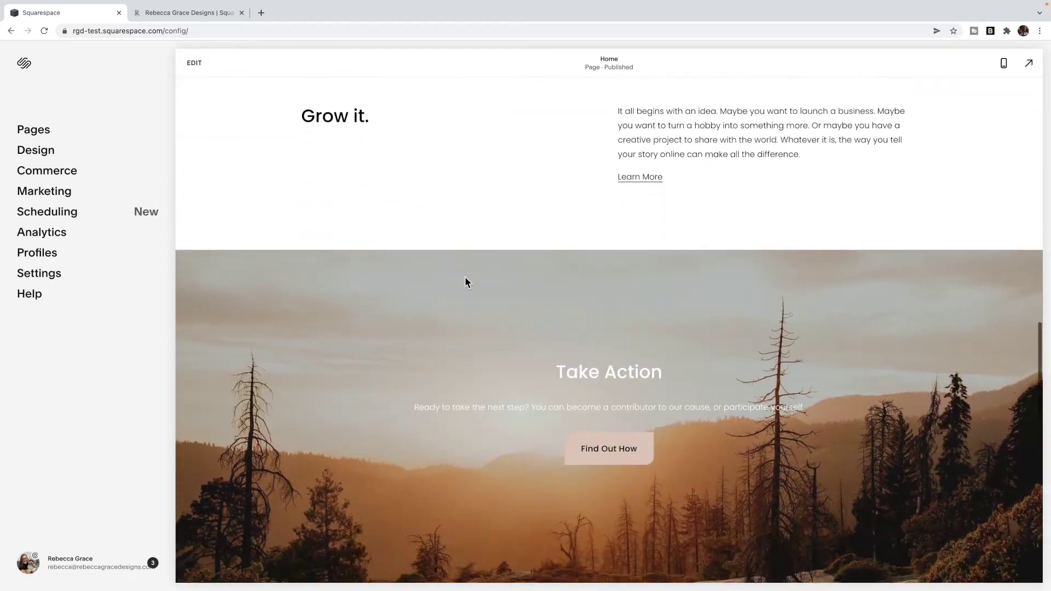
{"action": "scroll", "coordinate": [464, 276], "scroll_direction": "down", "scroll_amount": 1}
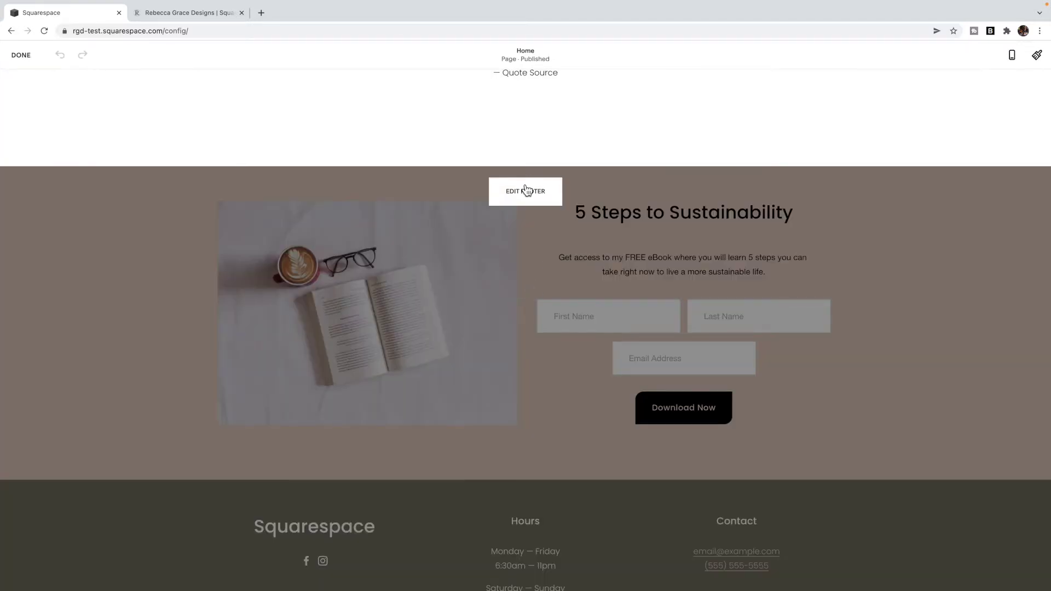
Enter footer editing and browse the Add Block menu's basic blocks.
{"action": "left_click", "coordinate": [525, 189]}
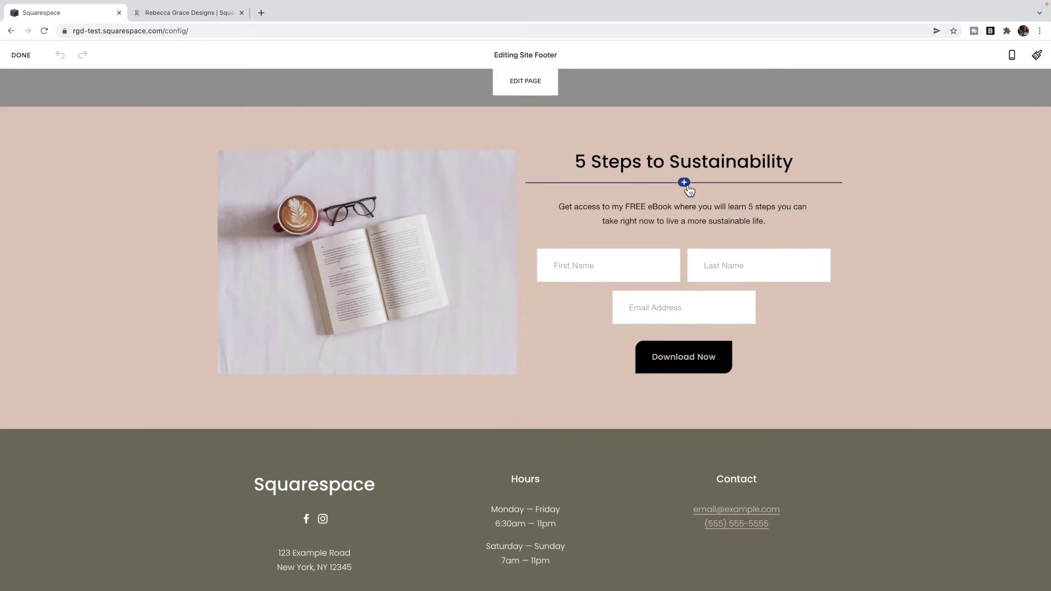
{"action": "left_click", "coordinate": [684, 184]}
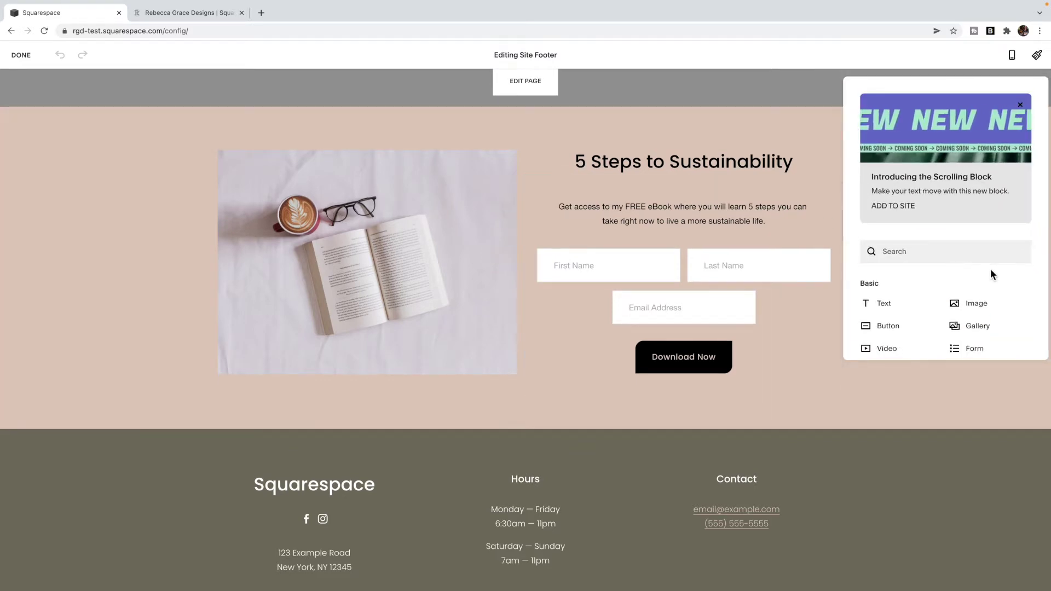
{"action": "scroll", "coordinate": [990, 268], "scroll_direction": "down", "scroll_amount": 3}
{"action": "scroll", "coordinate": [990, 268], "scroll_direction": "down", "scroll_amount": 1}
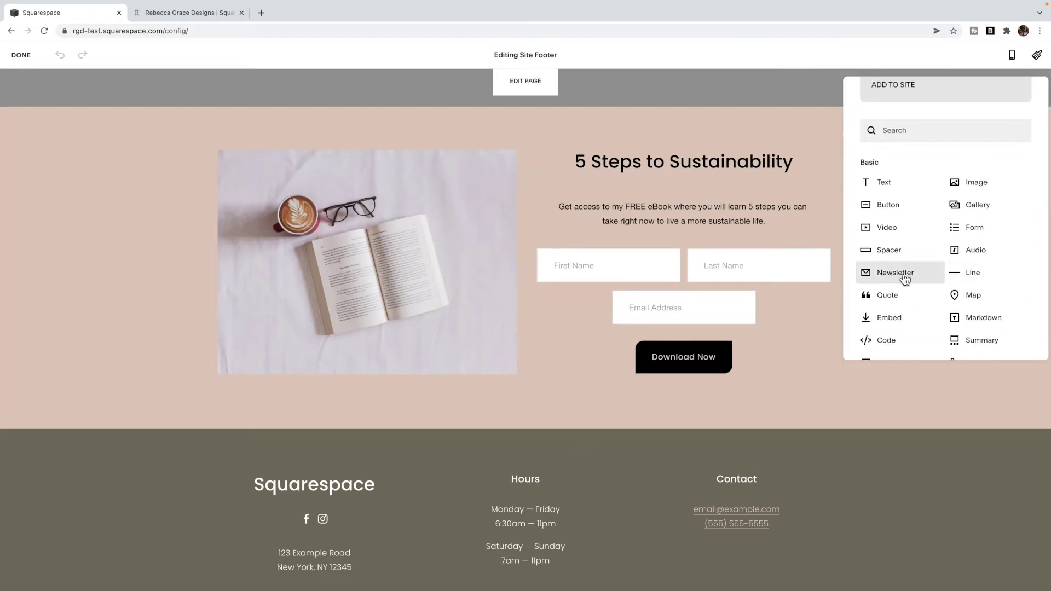
{"action": "left_click", "coordinate": [673, 271]}
Open the footer newsletter block's settings and review its Form Name, Title and Disclaimer.
{"action": "left_click", "coordinate": [673, 270]}
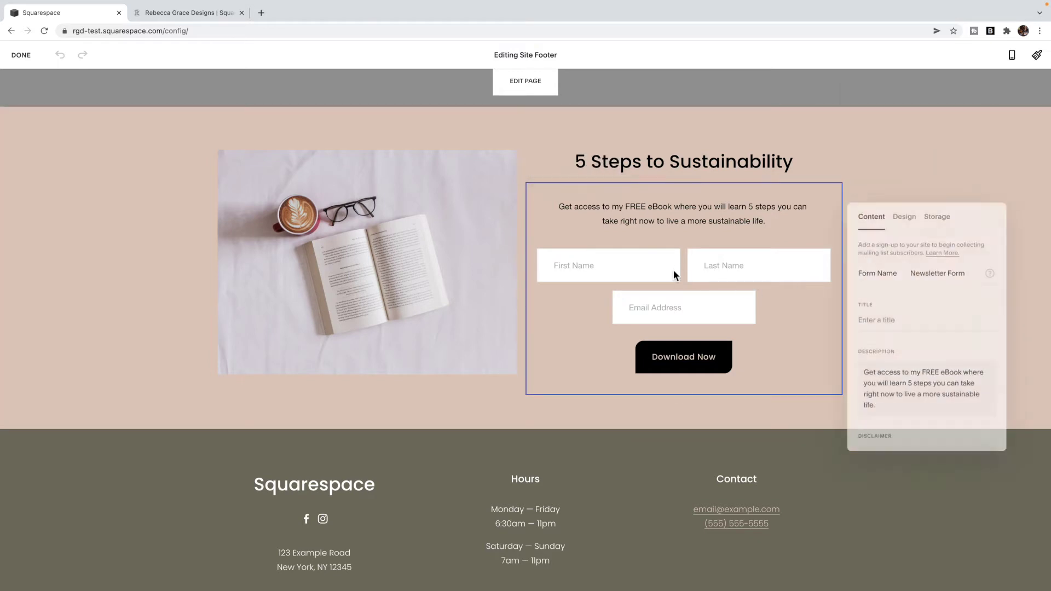
{"action": "left_click", "coordinate": [920, 273]}
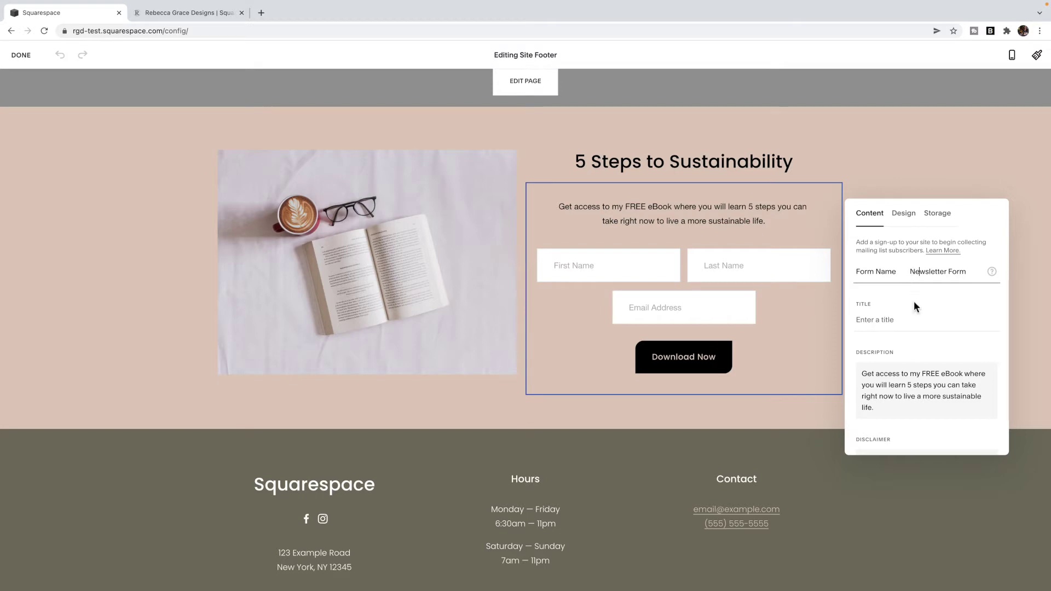
{"action": "left_click", "coordinate": [900, 327]}
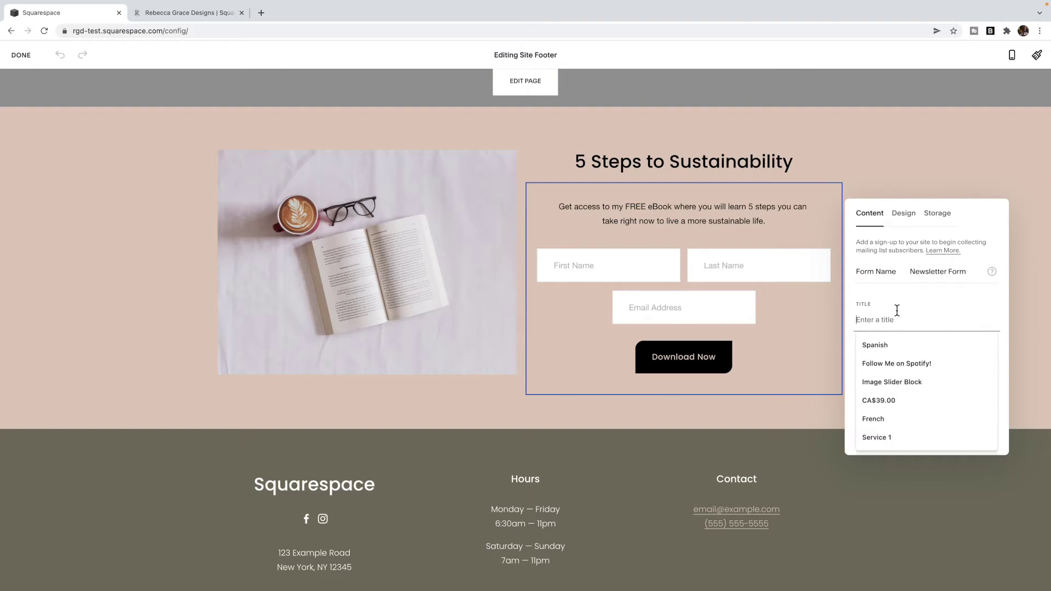
{"action": "scroll", "coordinate": [898, 308], "scroll_direction": "down", "scroll_amount": 2}
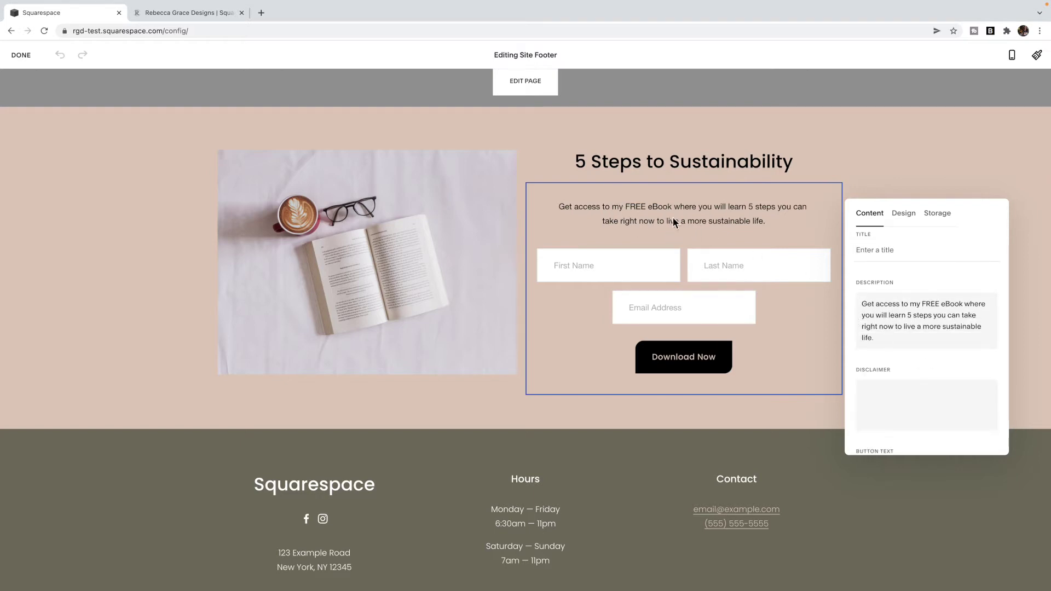
{"action": "scroll", "coordinate": [929, 343], "scroll_direction": "down", "scroll_amount": 3}
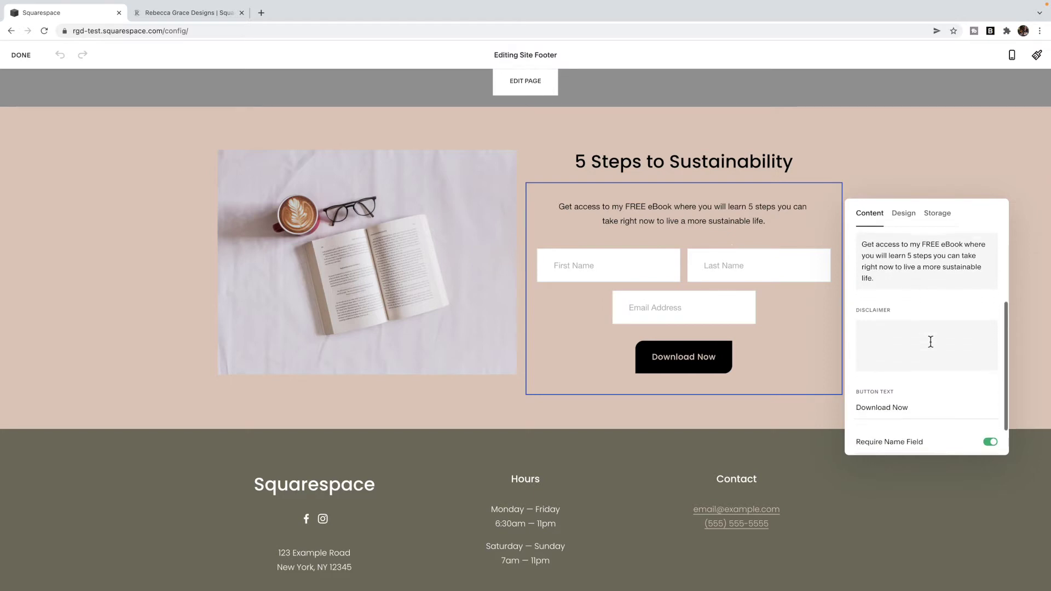
{"action": "left_click", "coordinate": [898, 320]}
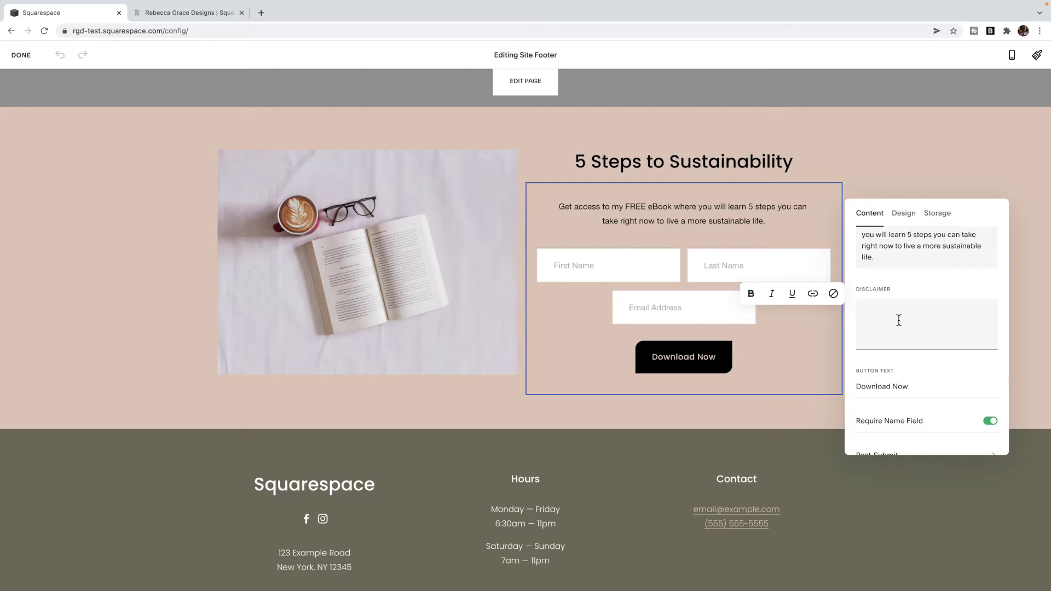
Check the Download Now button text and the post-submit 'Thank you!' message.
{"action": "scroll", "coordinate": [929, 328], "scroll_direction": "down", "scroll_amount": 1}
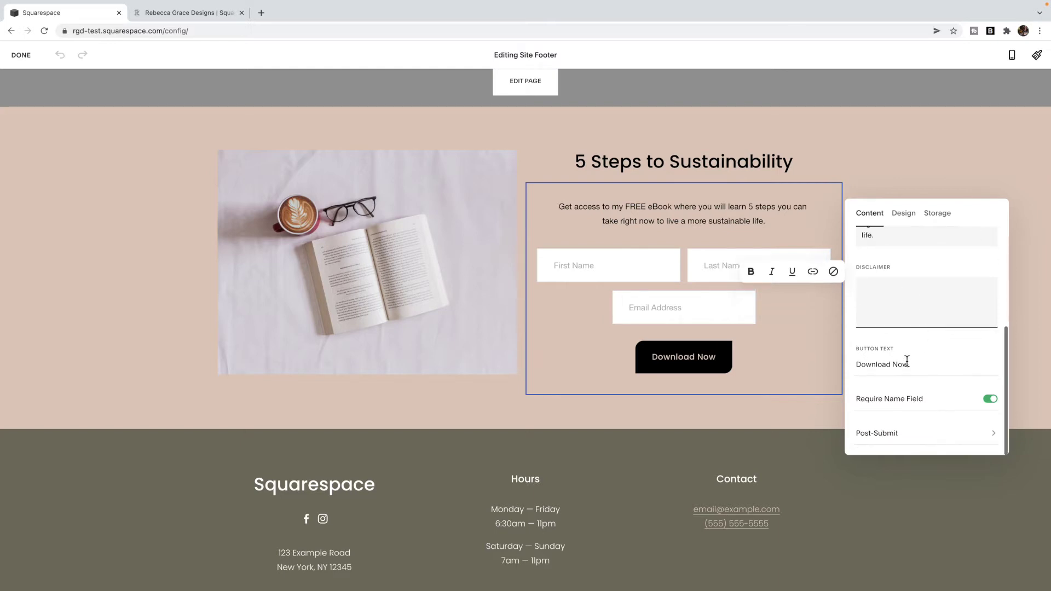
{"action": "left_click_drag", "start_coordinate": [909, 364], "coordinate": [861, 367]}
{"action": "left_click", "coordinate": [964, 370]}
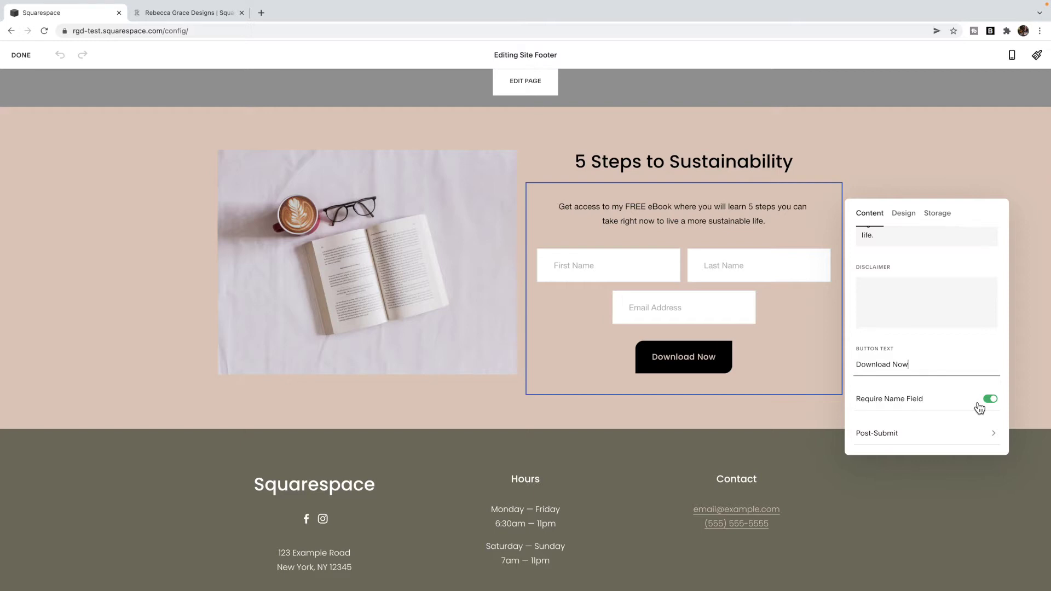
{"action": "left_click", "coordinate": [955, 435]}
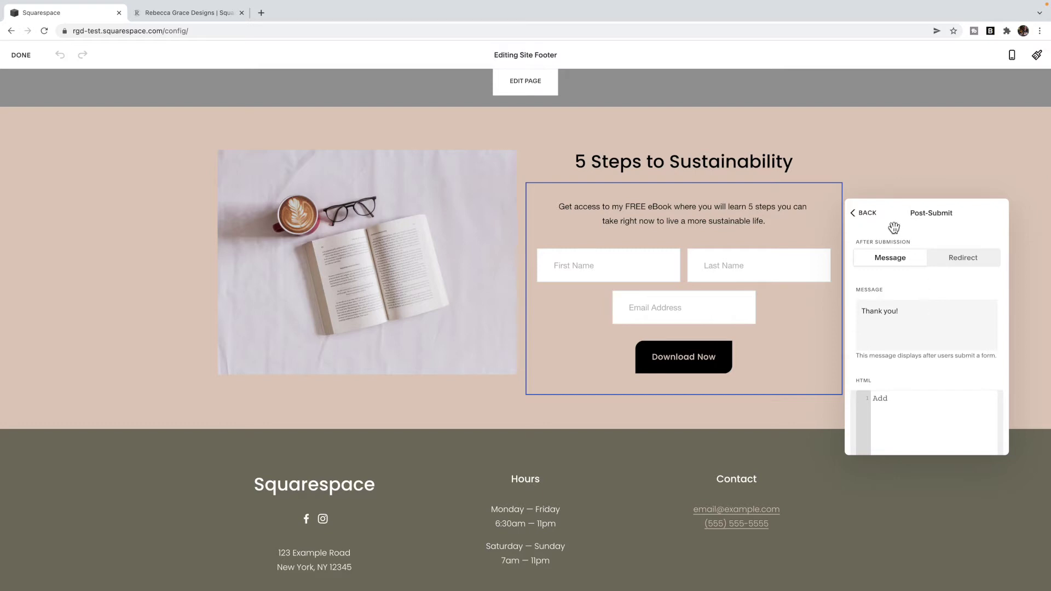
{"action": "left_click", "coordinate": [866, 216]}
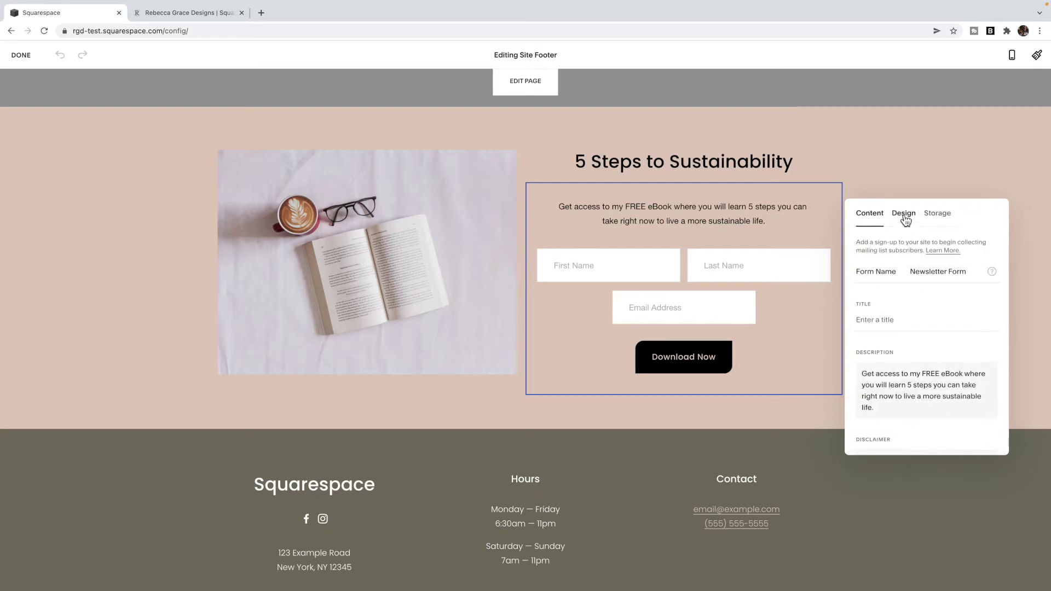
Try the Stack layout for the form's fields, then revert to Float.
{"action": "left_click", "coordinate": [903, 213]}
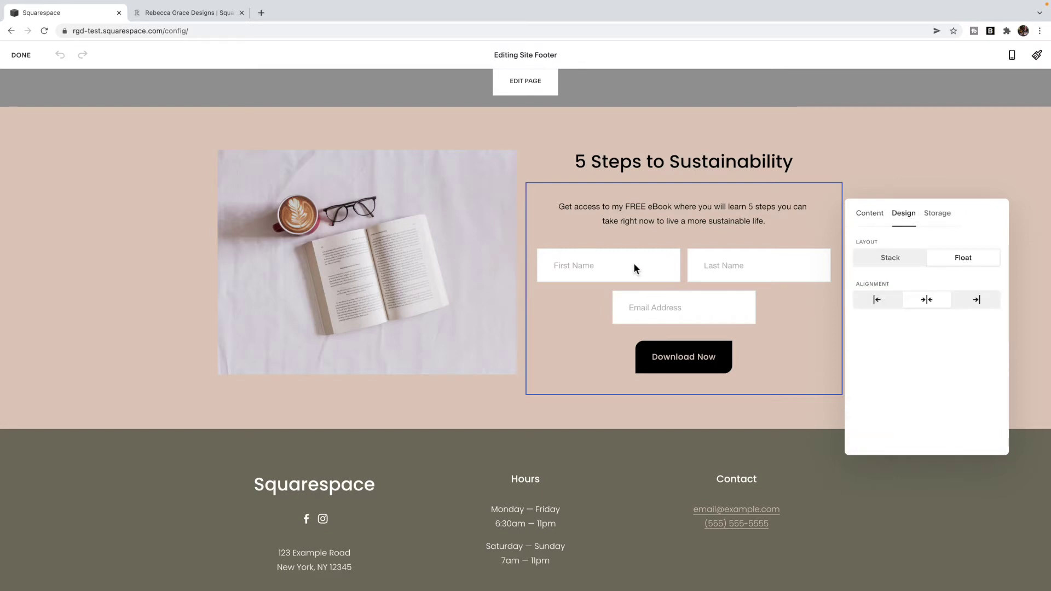
{"action": "left_click", "coordinate": [881, 263]}
{"action": "left_click", "coordinate": [952, 263]}
Send form sign-ups to Squarespace Email Campaigns' Default mailing list.
{"action": "left_click", "coordinate": [950, 218]}
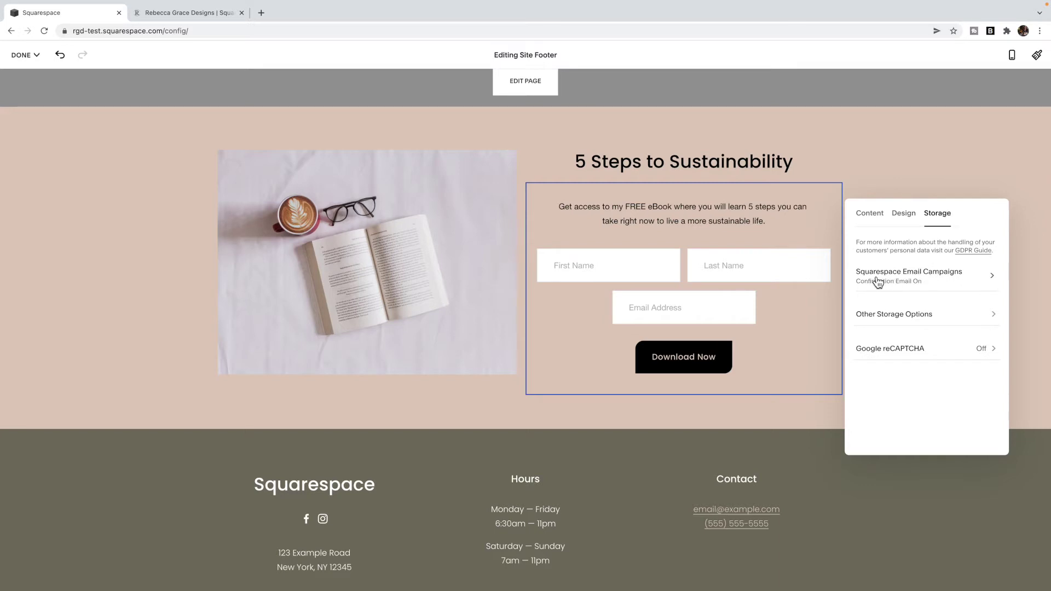
{"action": "left_click", "coordinate": [911, 284]}
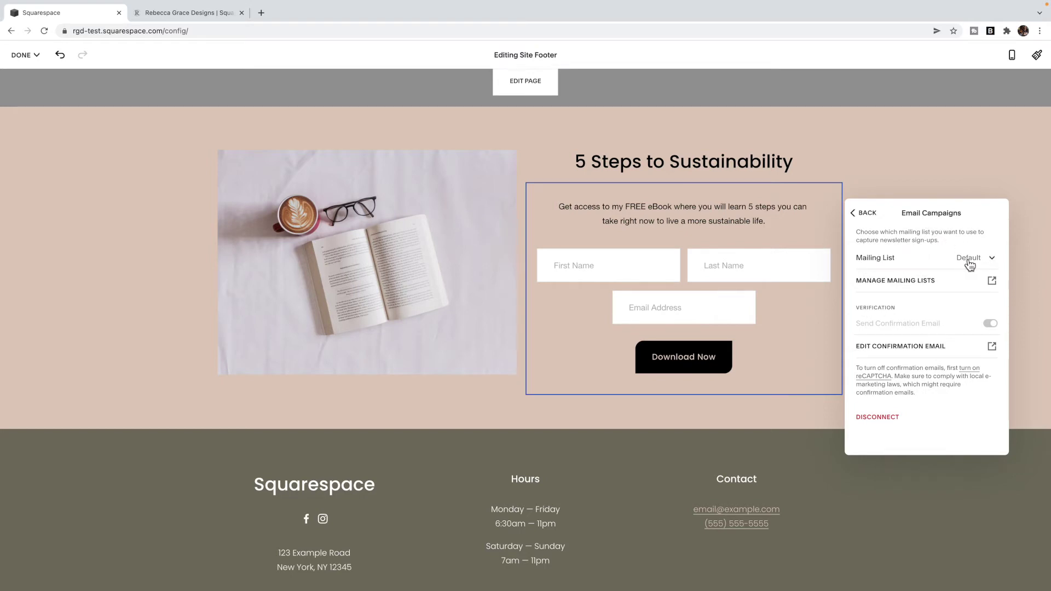
{"action": "left_click", "coordinate": [974, 262]}
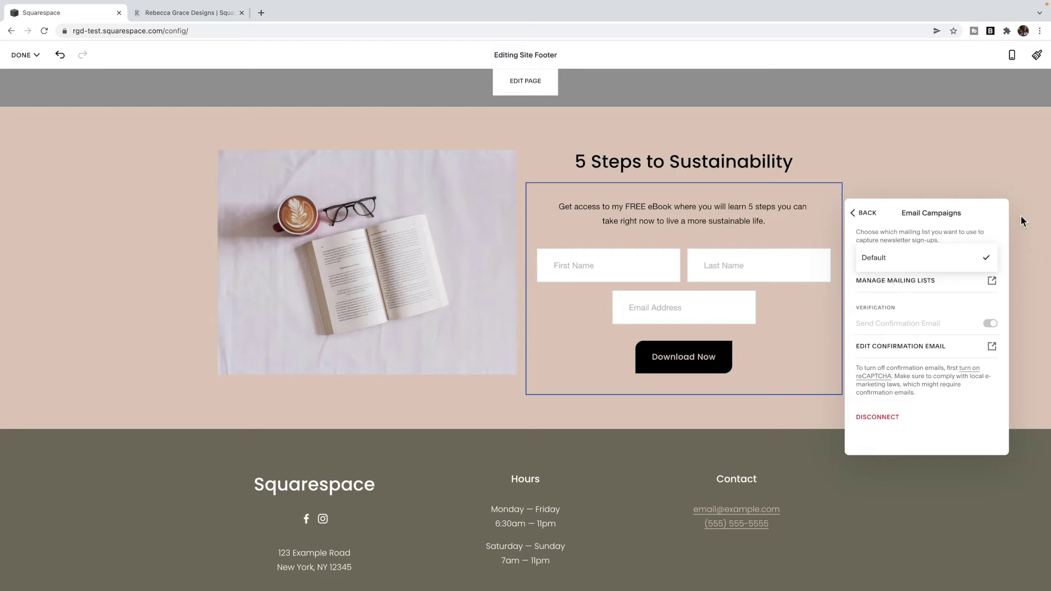
{"action": "left_click", "coordinate": [990, 215]}
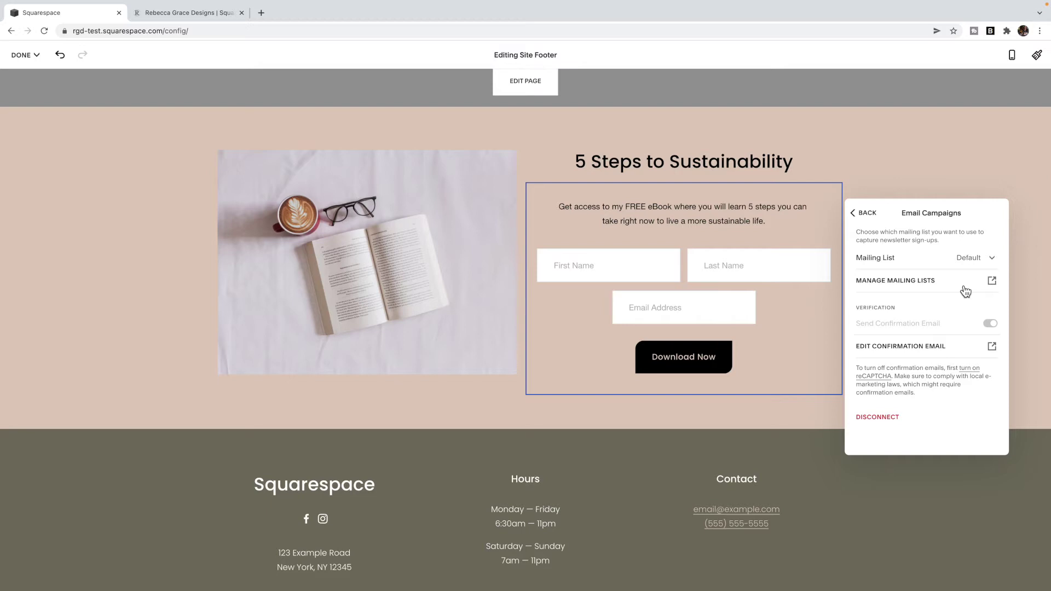
{"action": "left_click", "coordinate": [864, 213]}
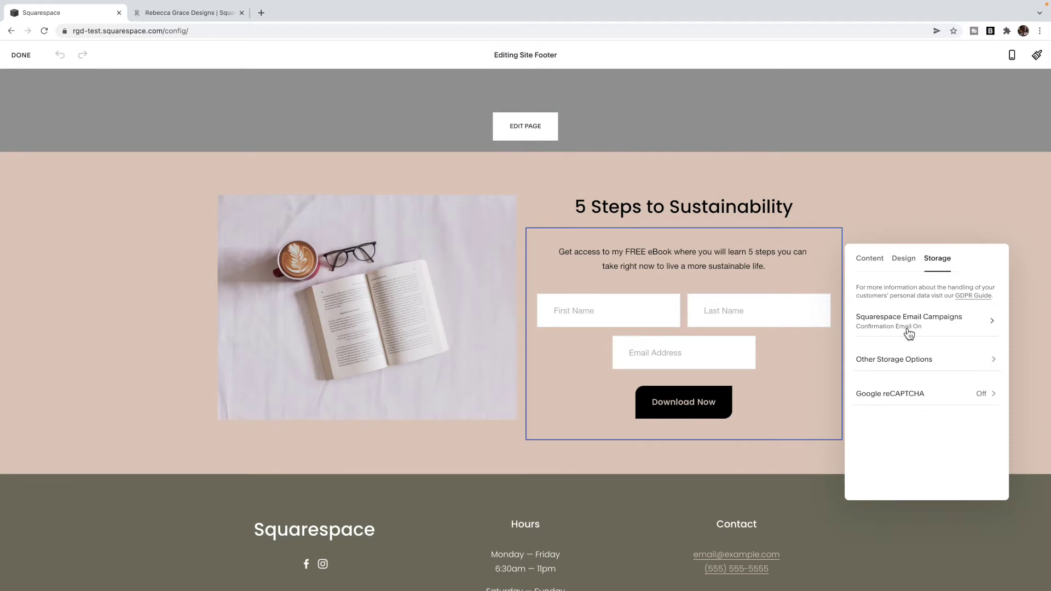
Look over other sign-up storage services, then close the newsletter form's settings.
{"action": "left_click", "coordinate": [923, 360]}
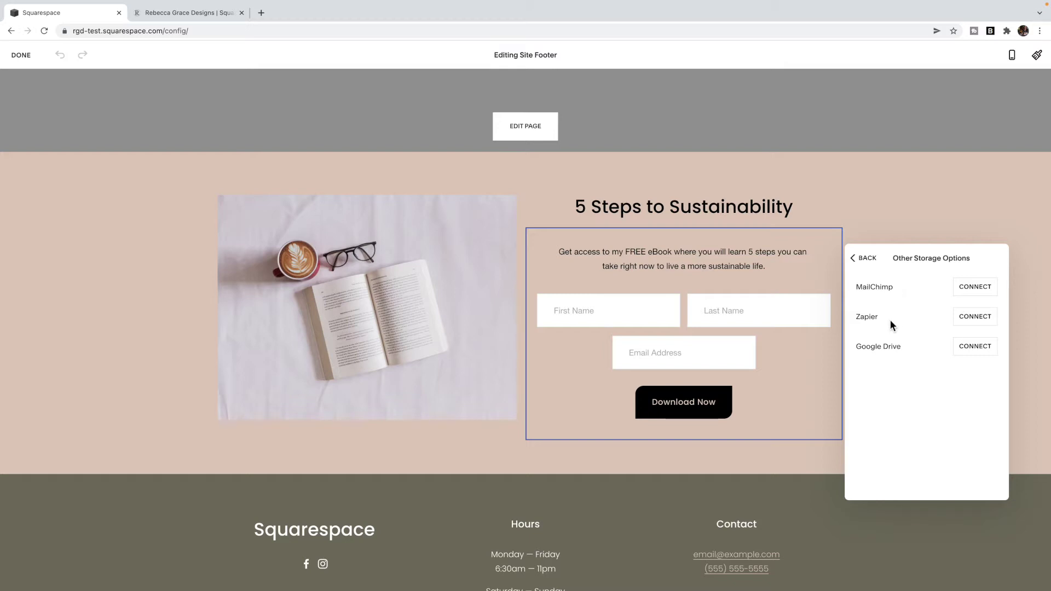
{"action": "left_click", "coordinate": [726, 453]}
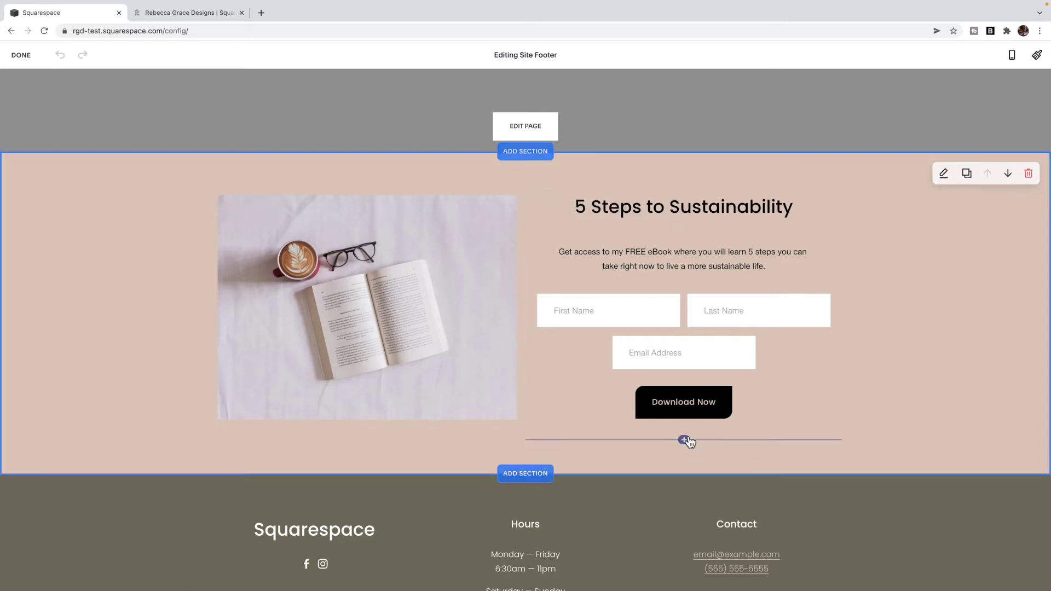
{"action": "left_click", "coordinate": [684, 441]}
{"action": "scroll", "coordinate": [951, 464], "scroll_direction": "down", "scroll_amount": 4}
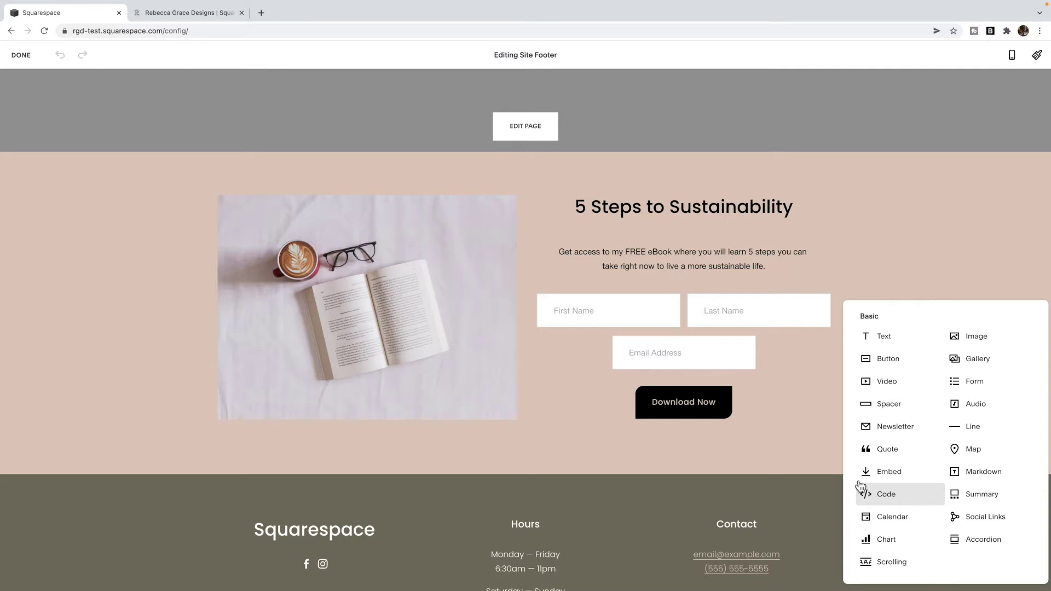
{"action": "left_click", "coordinate": [805, 458]}
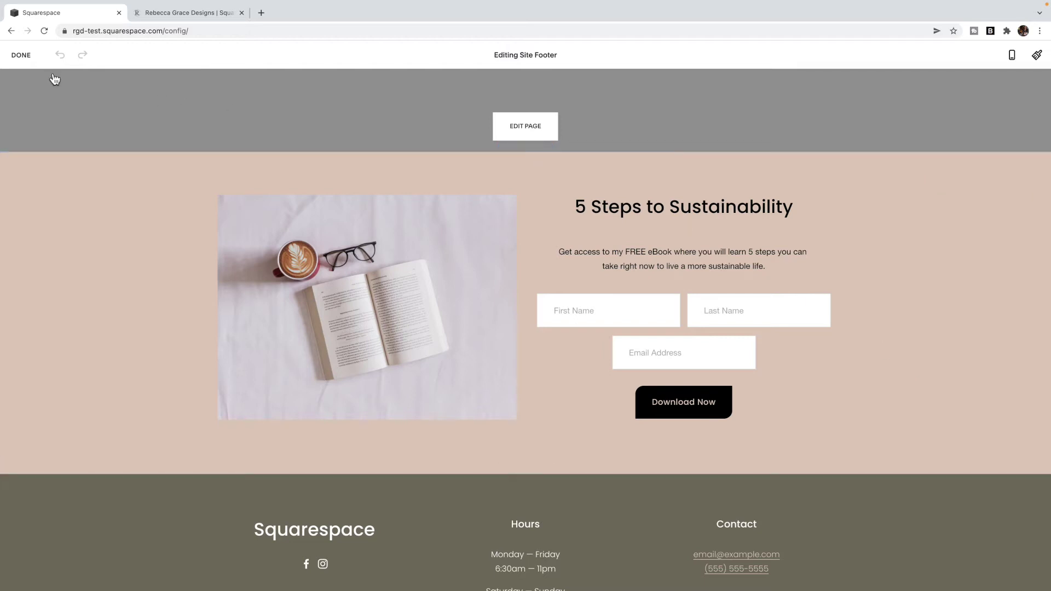
{"action": "left_click", "coordinate": [22, 56]}
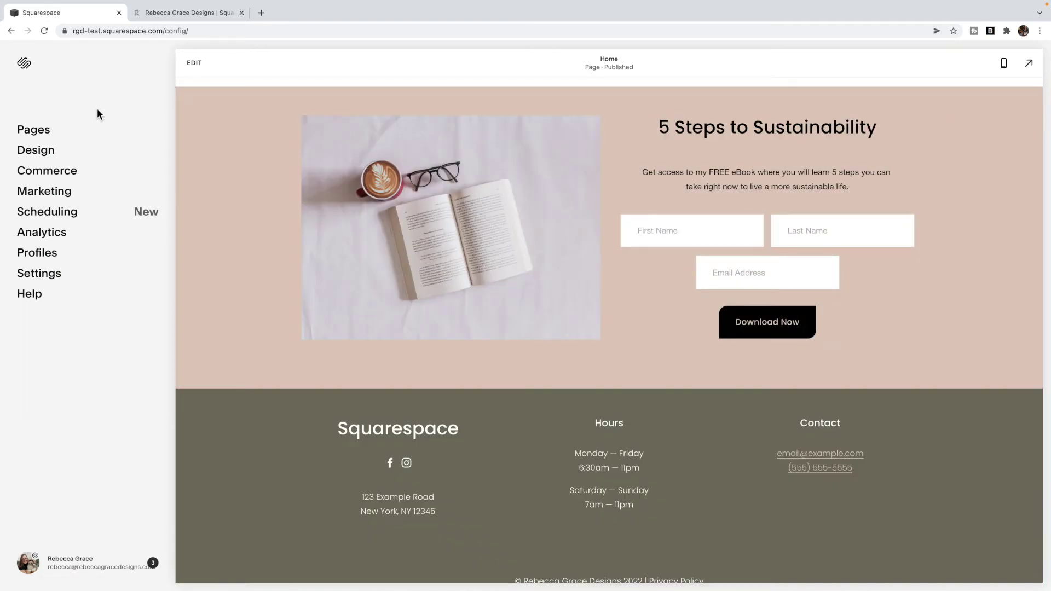
Show the Pages panel with the site's linked and not-linked pages.
{"action": "left_click", "coordinate": [51, 133]}
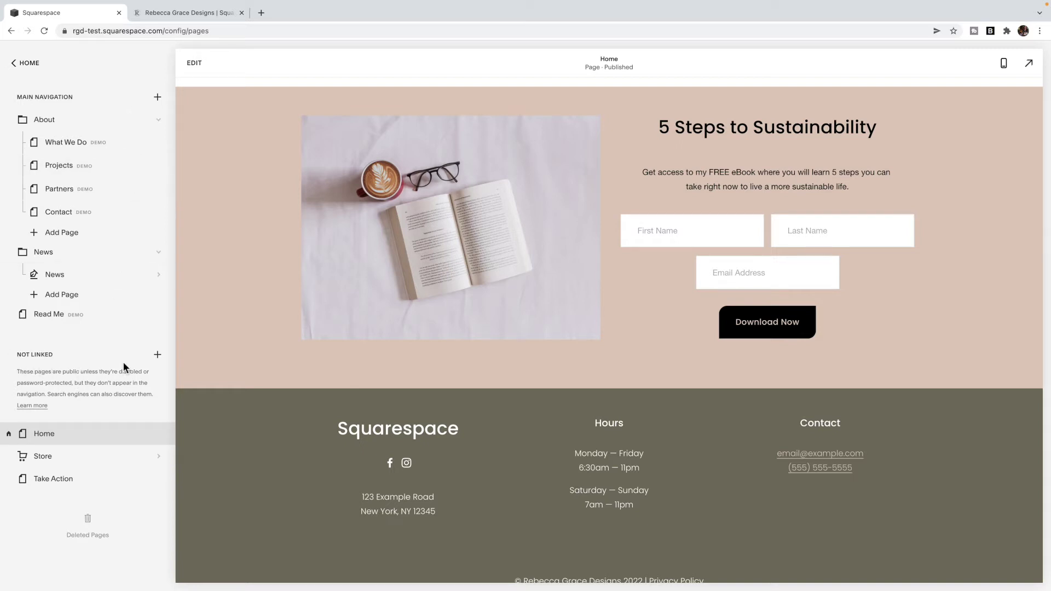
Bring up the page-type choices for adding a page under Not Linked.
{"action": "left_click", "coordinate": [157, 356]}
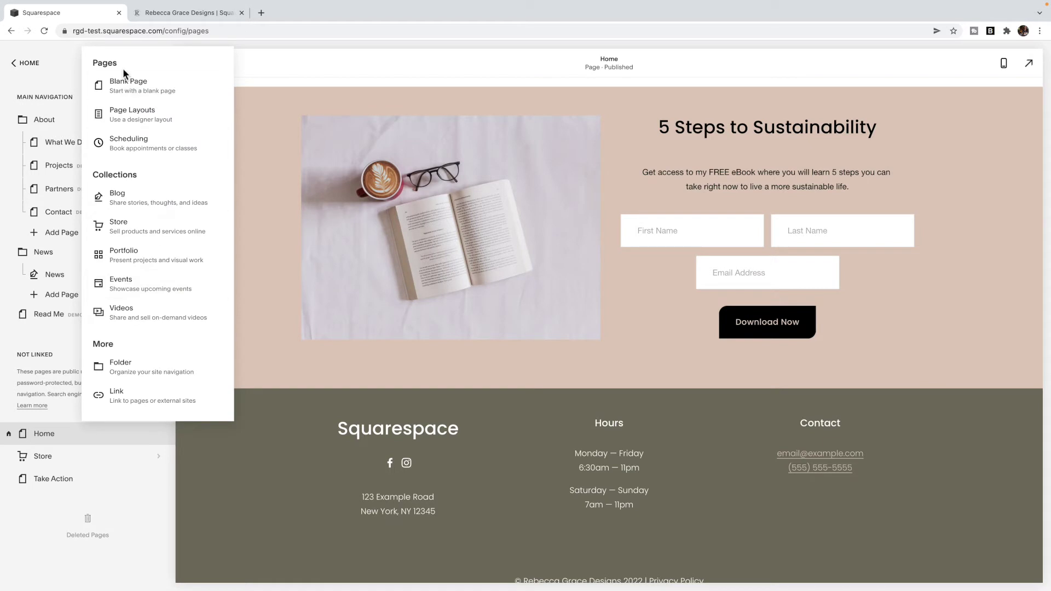
Add a blank unlinked page named 'Free eBook' and bring up its page settings.
{"action": "left_click", "coordinate": [129, 85]}
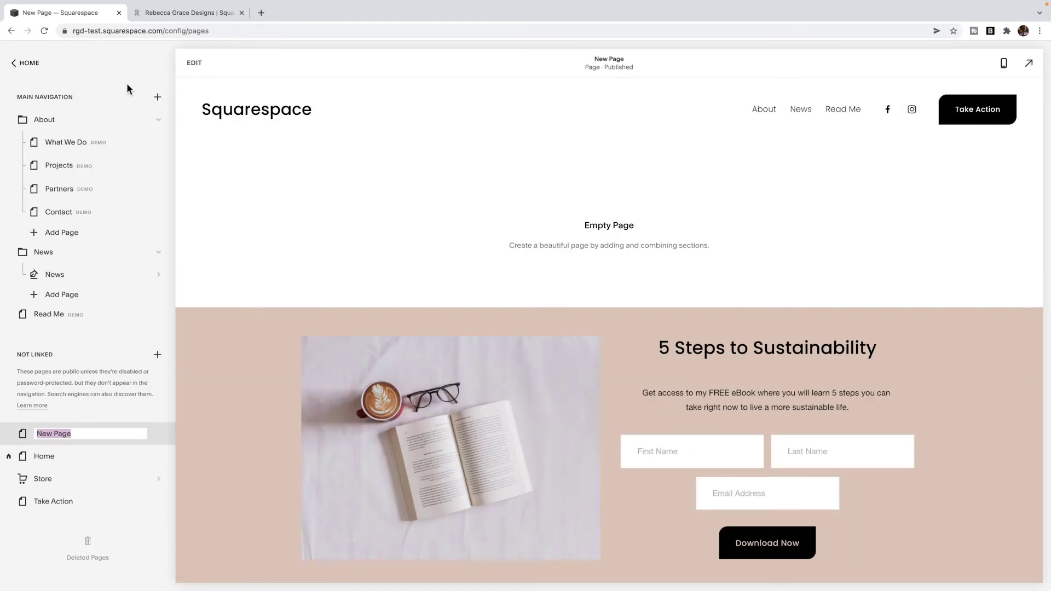
{"action": "type", "text": "Fr"}
{"action": "type", "text": "ee 3"}
{"action": "type", "text": "eBook"}
{"action": "key", "text": "Return"}
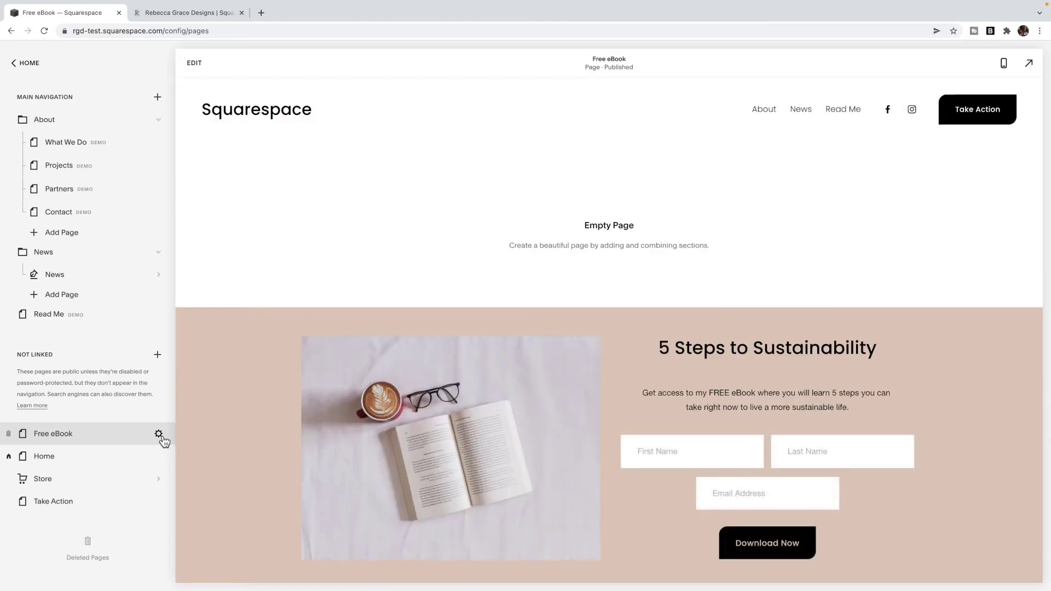
{"action": "left_click", "coordinate": [159, 435]}
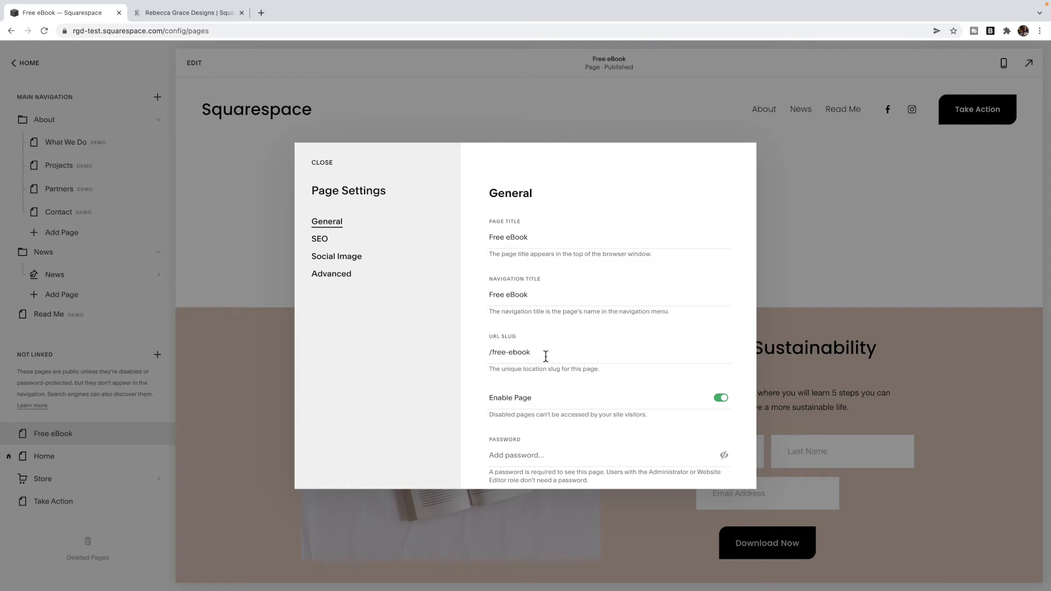
Turn on Hide Page from Search Results in the Free eBook page's SEO settings.
{"action": "left_click", "coordinate": [325, 240]}
{"action": "scroll", "coordinate": [738, 380], "scroll_direction": "down", "scroll_amount": 2}
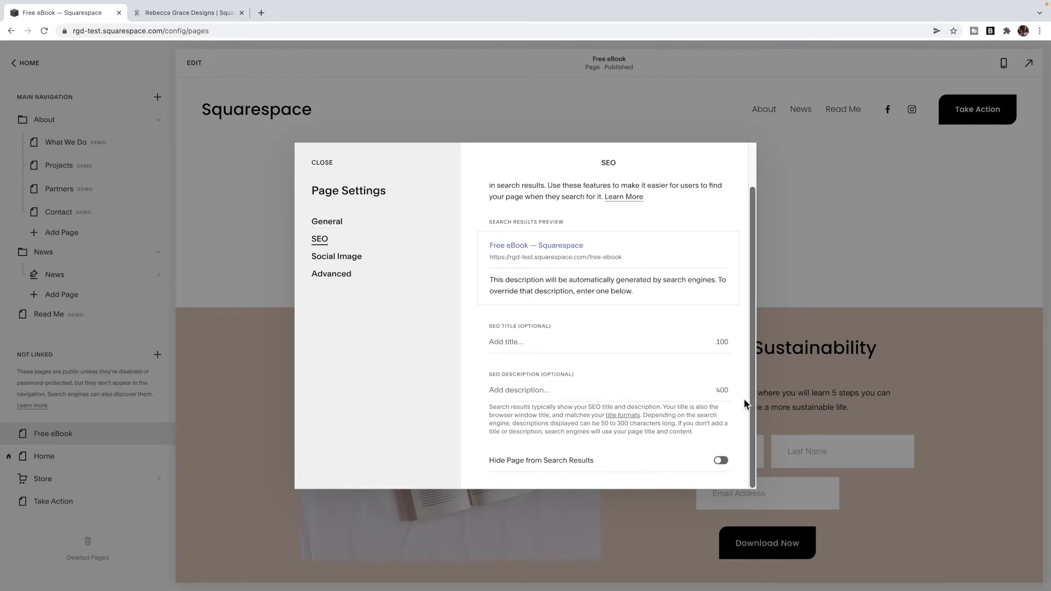
{"action": "left_click", "coordinate": [720, 461]}
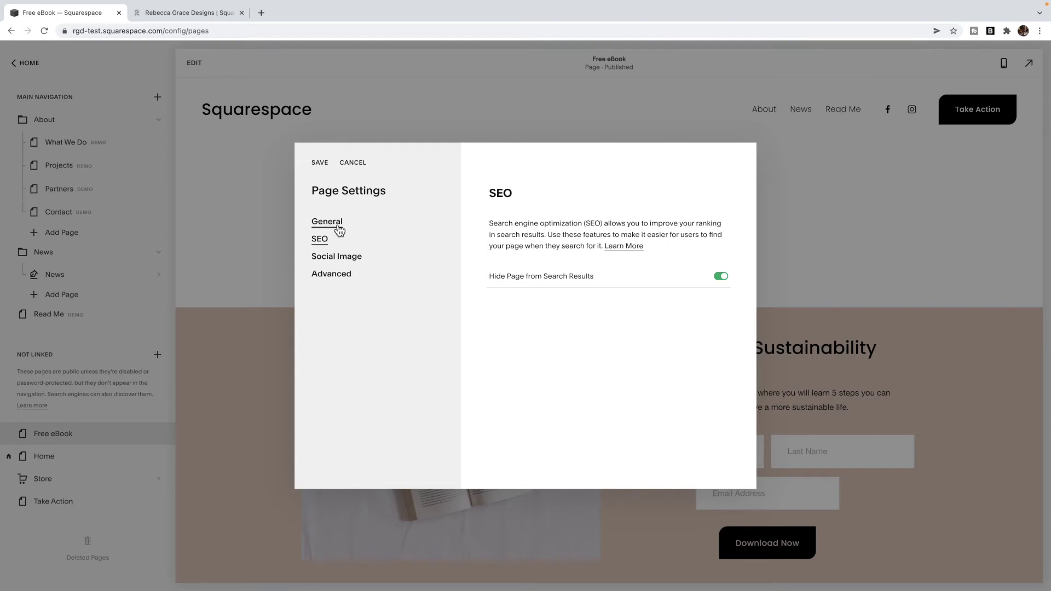
{"action": "left_click", "coordinate": [339, 230]}
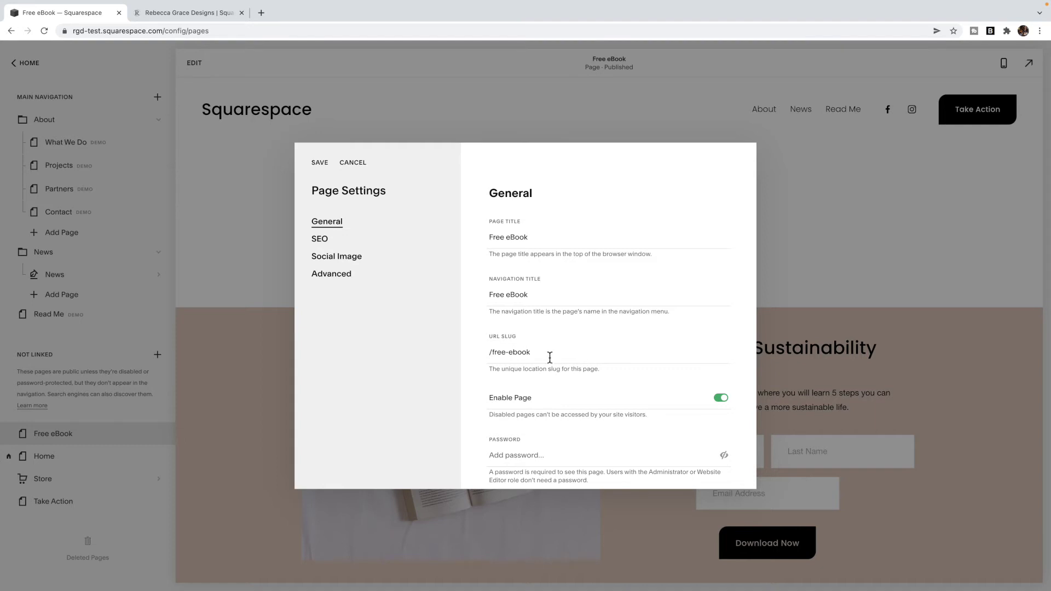
{"action": "left_click", "coordinate": [330, 248]}
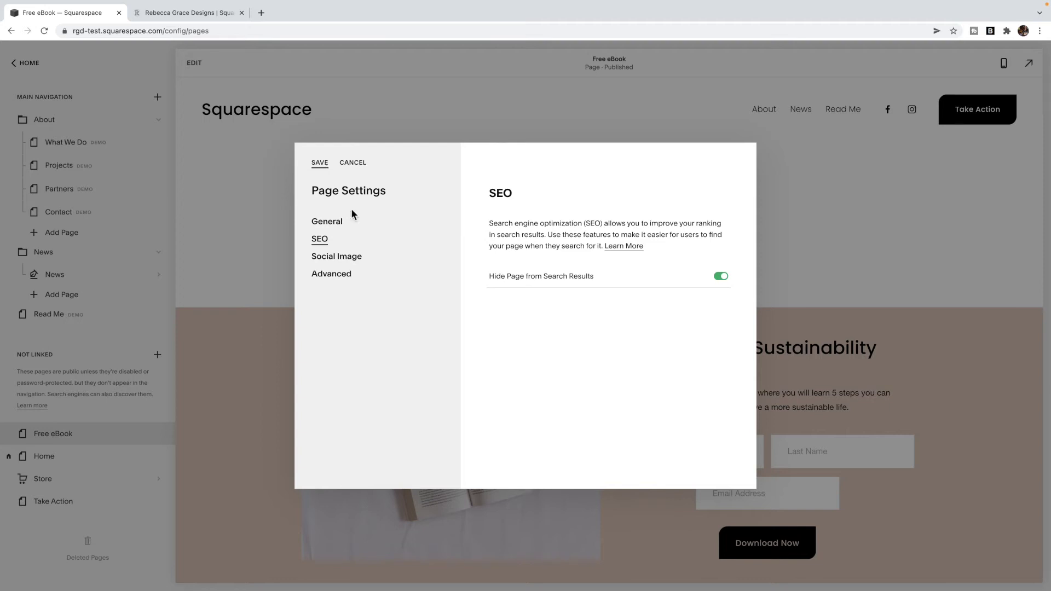
{"action": "left_click", "coordinate": [336, 222]}
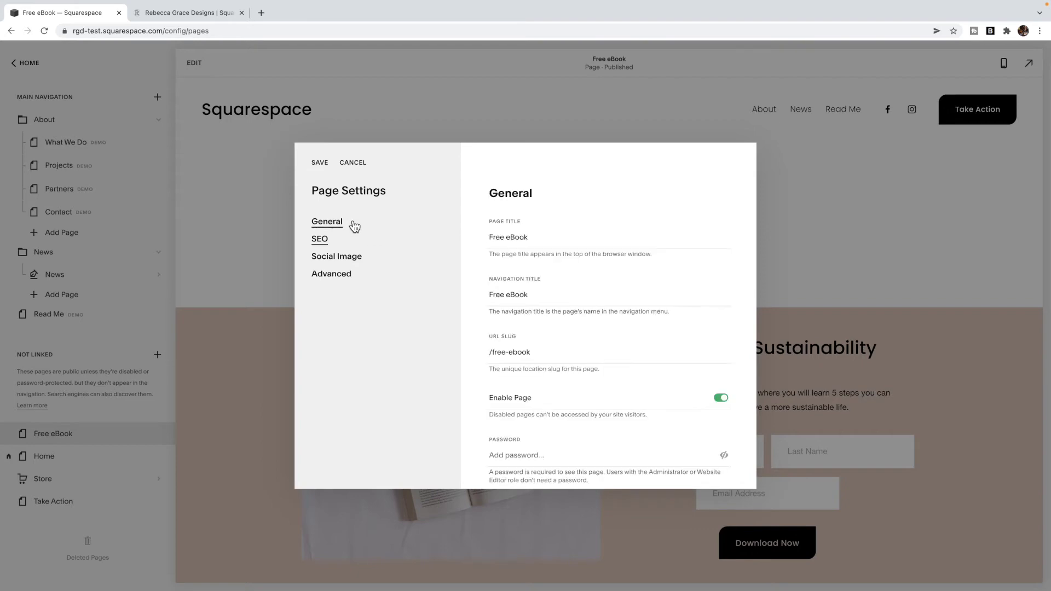
Save the page settings and add a blank section to the Free eBook page.
{"action": "left_click", "coordinate": [320, 164]}
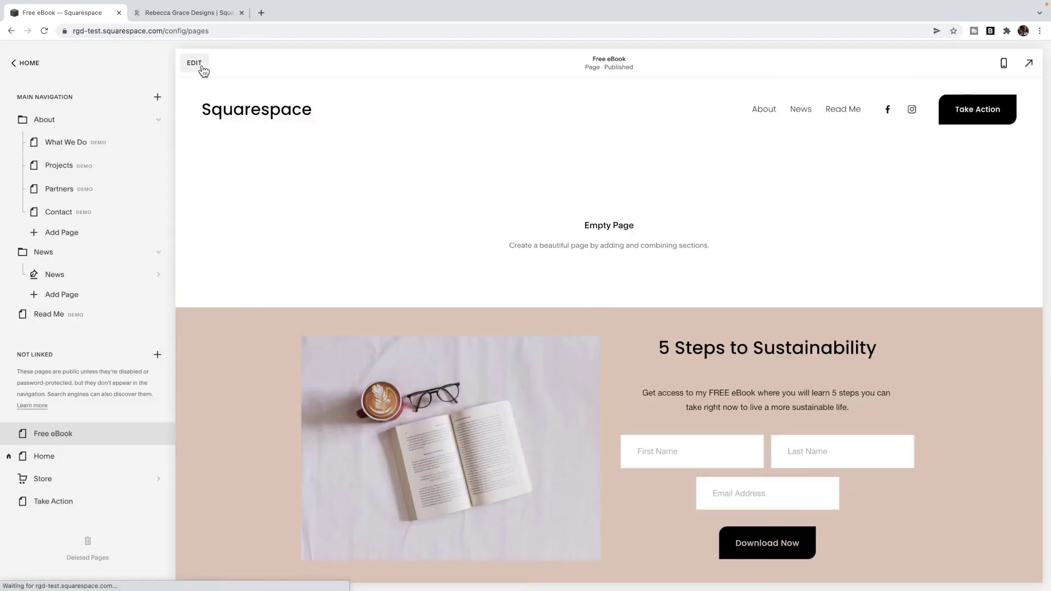
{"action": "left_click", "coordinate": [194, 62]}
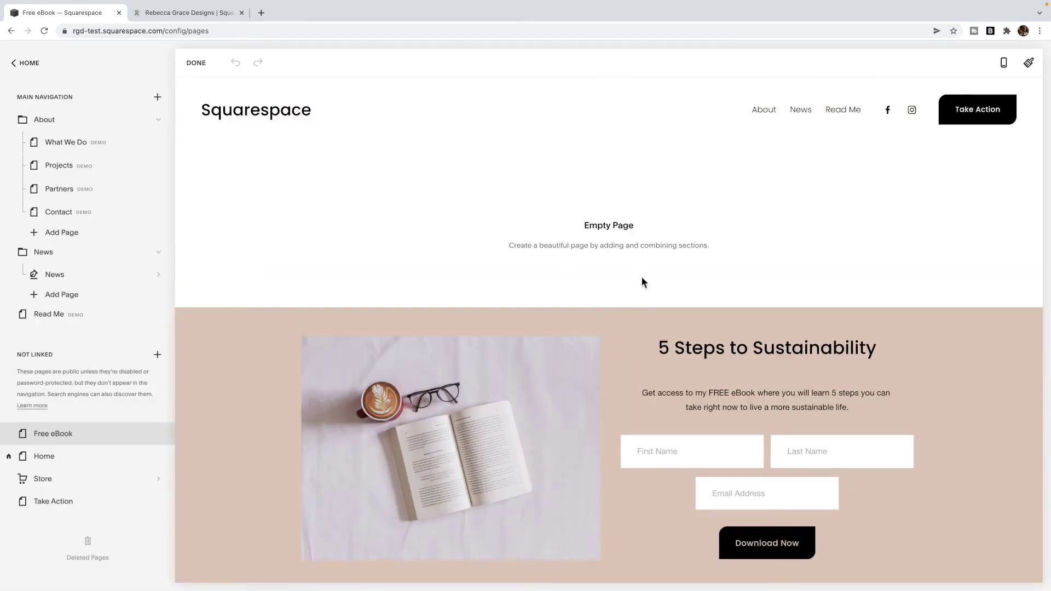
{"action": "left_click", "coordinate": [522, 250]}
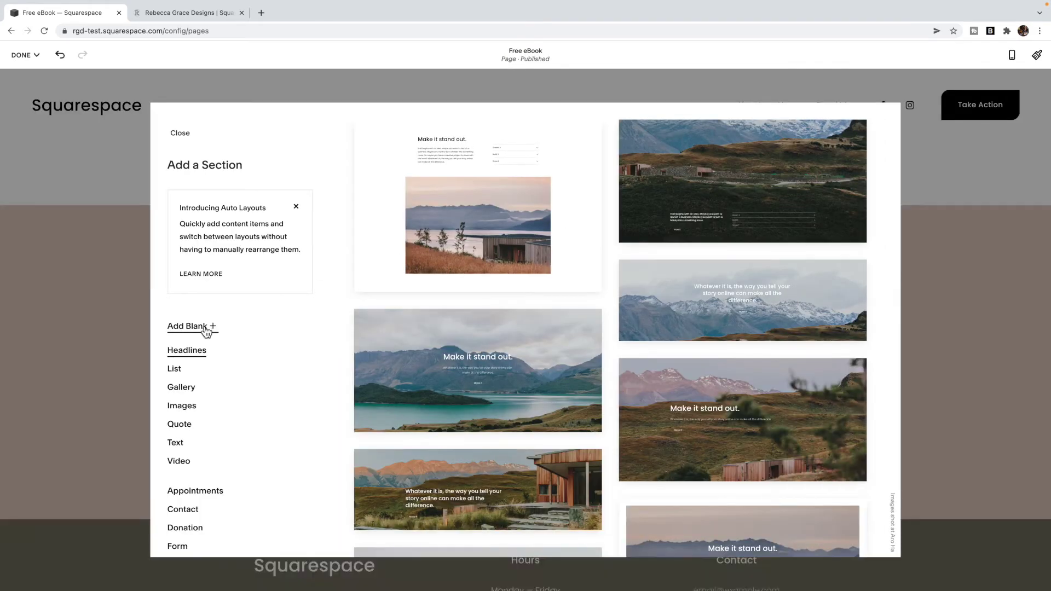
{"action": "left_click", "coordinate": [207, 326]}
Write 'Thank you. Here is your free eBook.' as a centred Heading 1.
{"action": "left_click", "coordinate": [466, 277]}
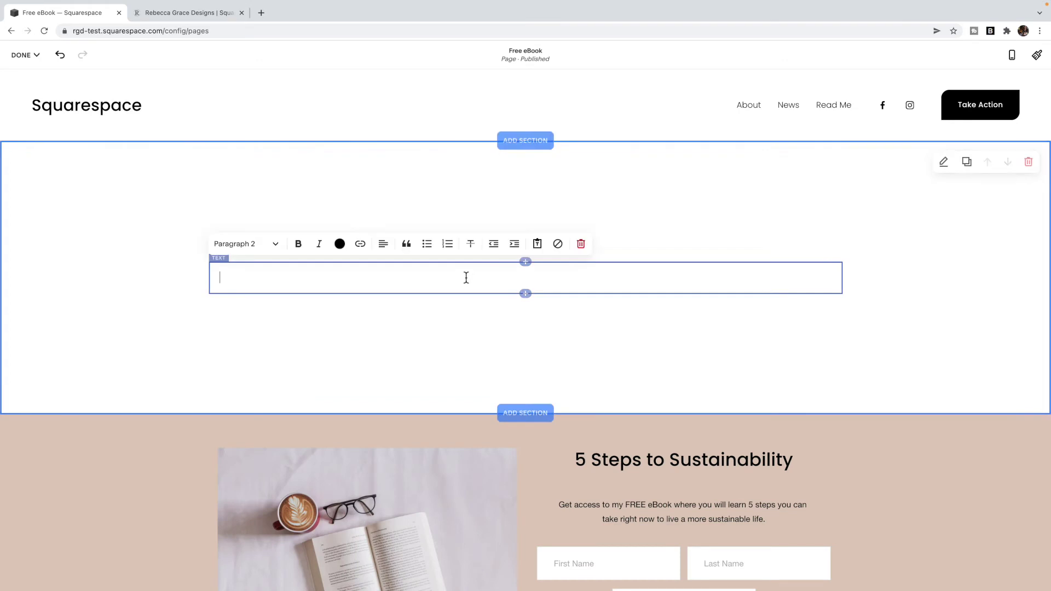
{"action": "type", "text": "Thank"}
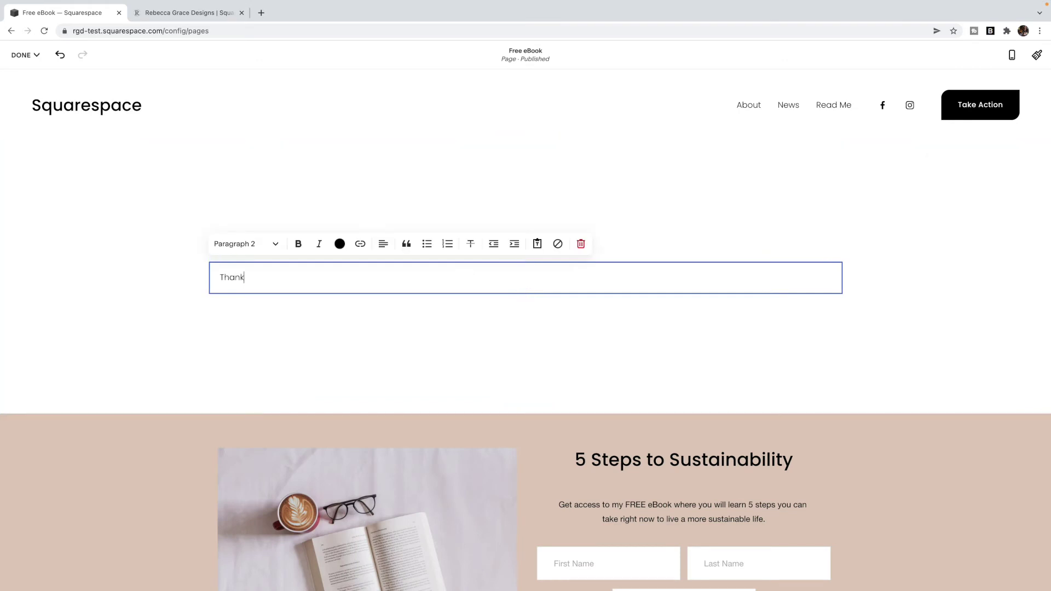
{"action": "type", "text": " you. Here is your free eBook."}
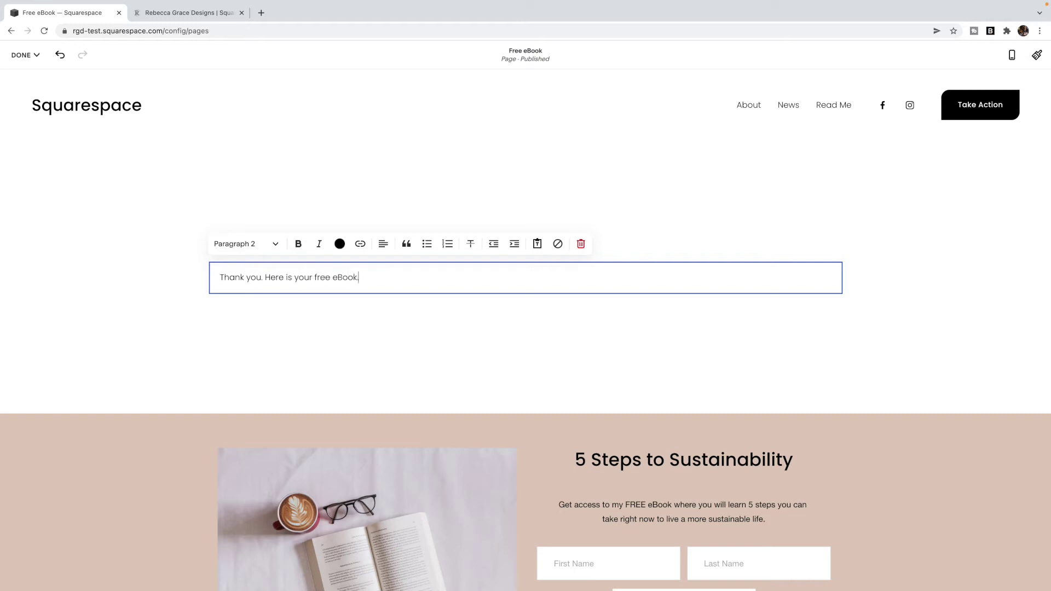
{"action": "left_click", "coordinate": [251, 244]}
{"action": "left_click", "coordinate": [233, 269]}
{"action": "left_click", "coordinate": [386, 233]}
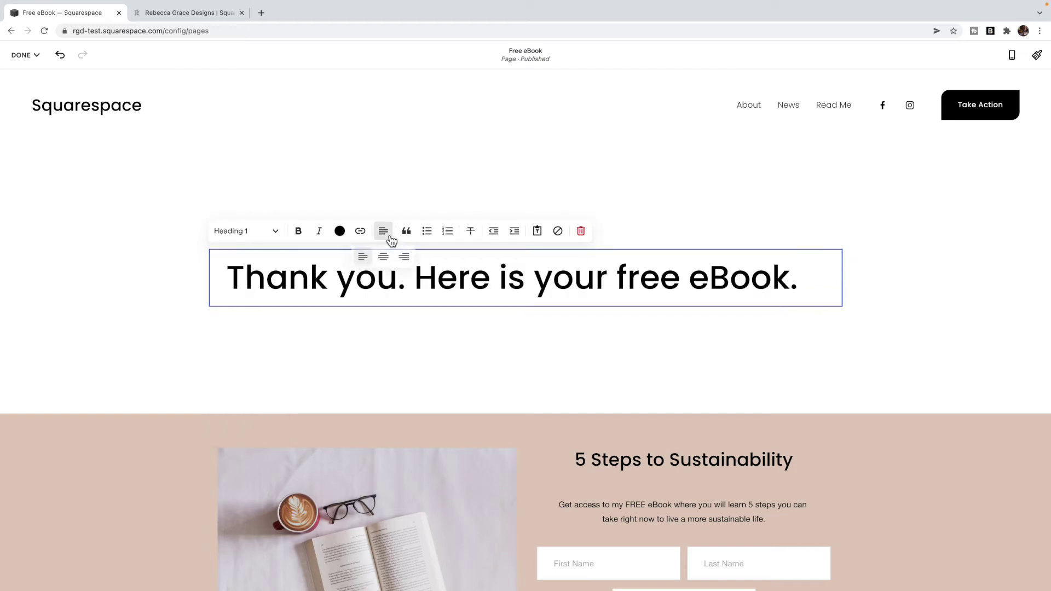
{"action": "left_click", "coordinate": [383, 256]}
{"action": "left_click", "coordinate": [488, 323]}
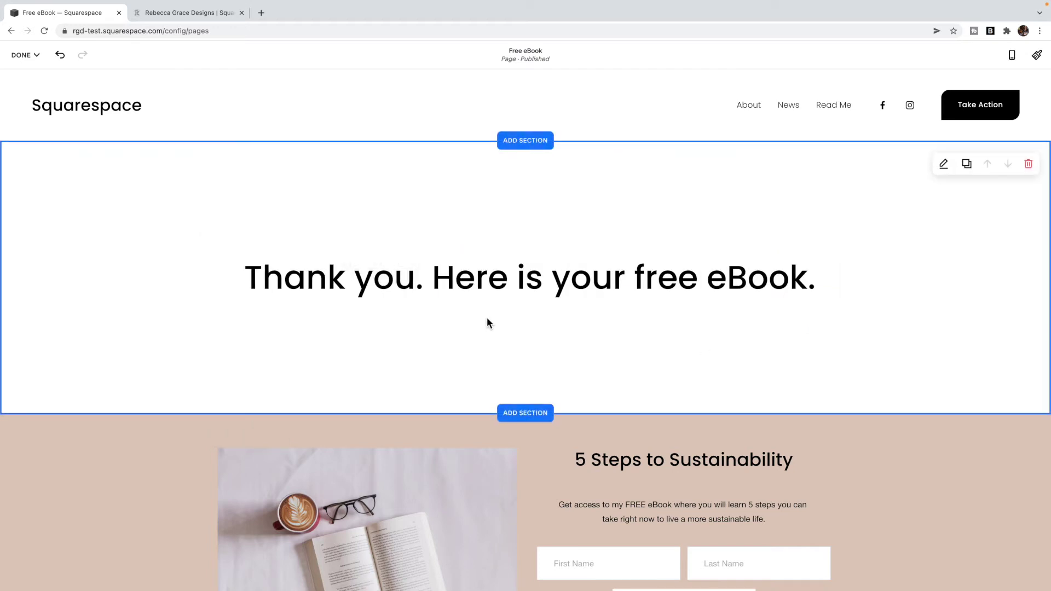
Add a button labelled 'Download Now' below the thank-you heading.
{"action": "left_click", "coordinate": [515, 311]}
{"action": "left_click", "coordinate": [525, 305]}
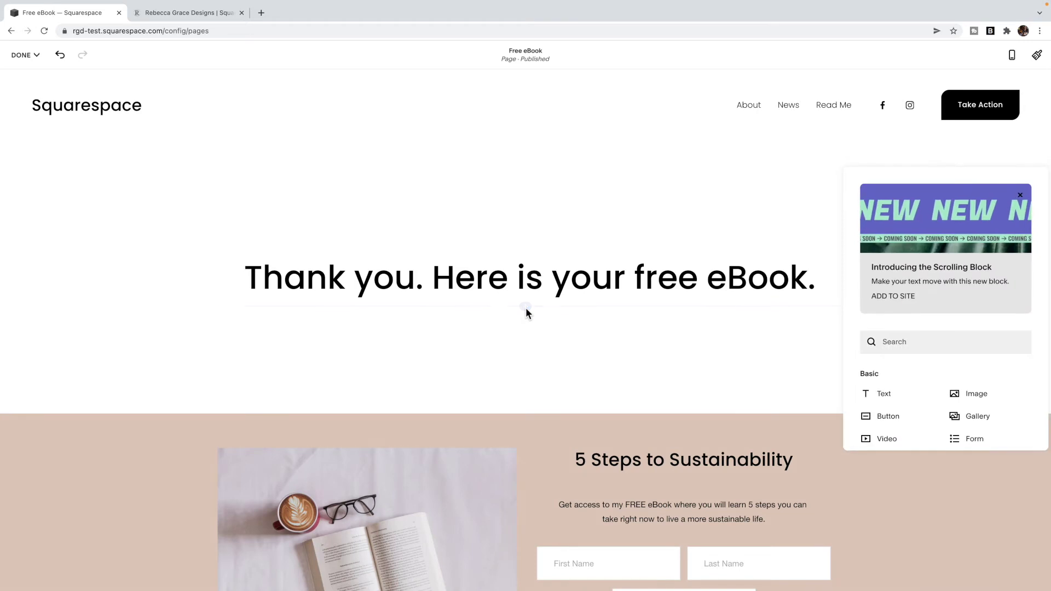
{"action": "left_click", "coordinate": [900, 420]}
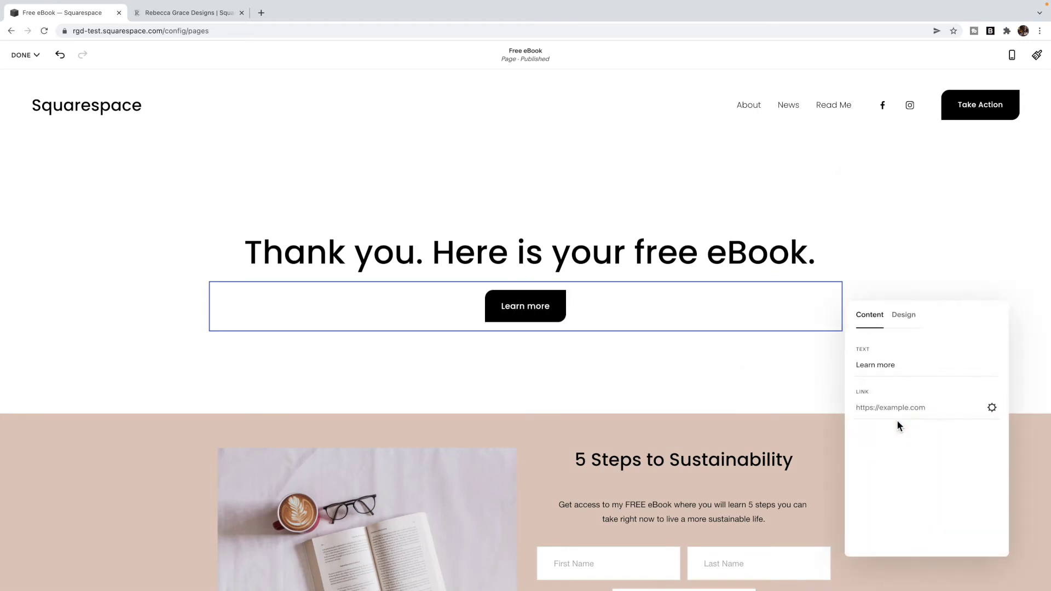
{"action": "left_click_drag", "start_coordinate": [913, 364], "coordinate": [845, 364]}
{"action": "type", "text": "Down"}
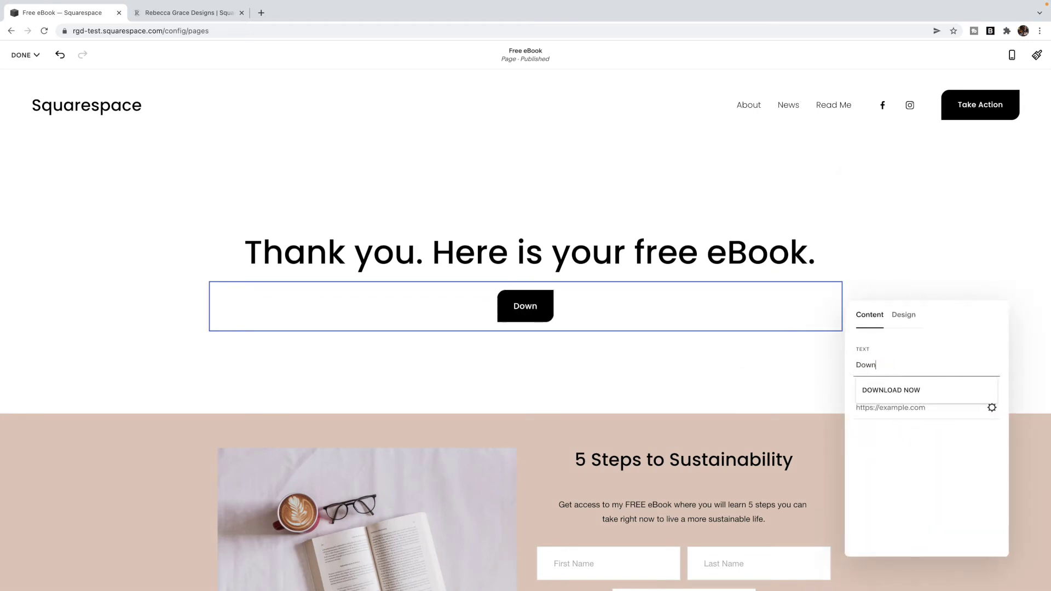
{"action": "type", "text": "load Now"}
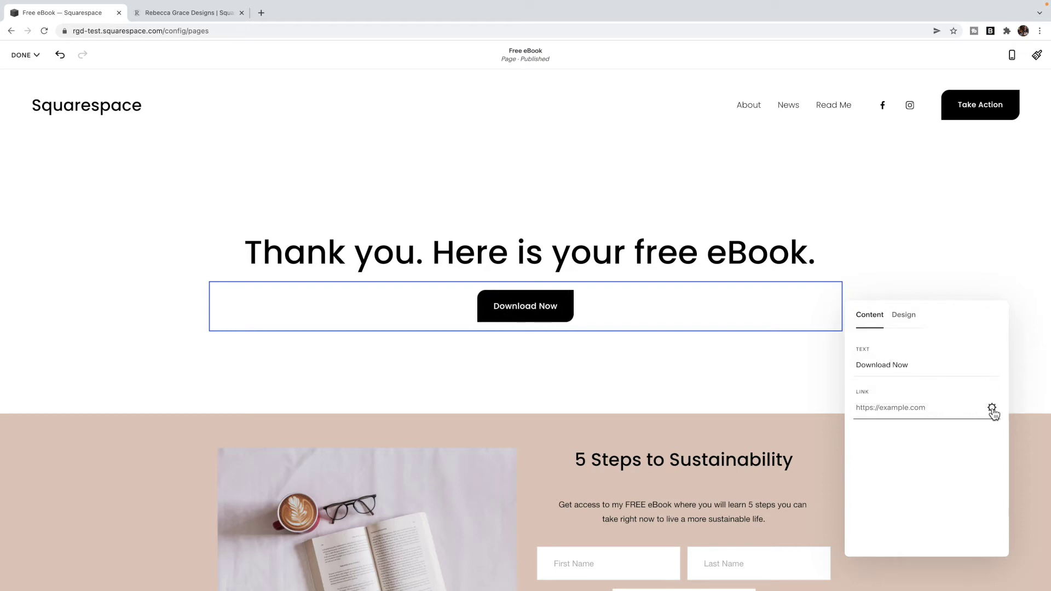
Check the File link option, leave the button unlinked, and bring up the save menu.
{"action": "left_click", "coordinate": [992, 409]}
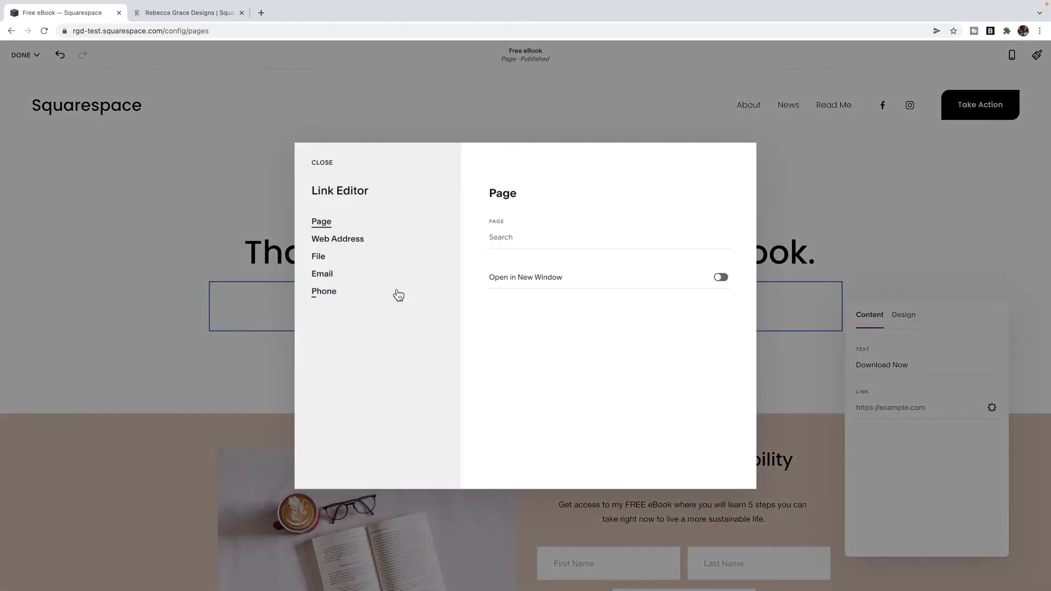
{"action": "left_click", "coordinate": [322, 262]}
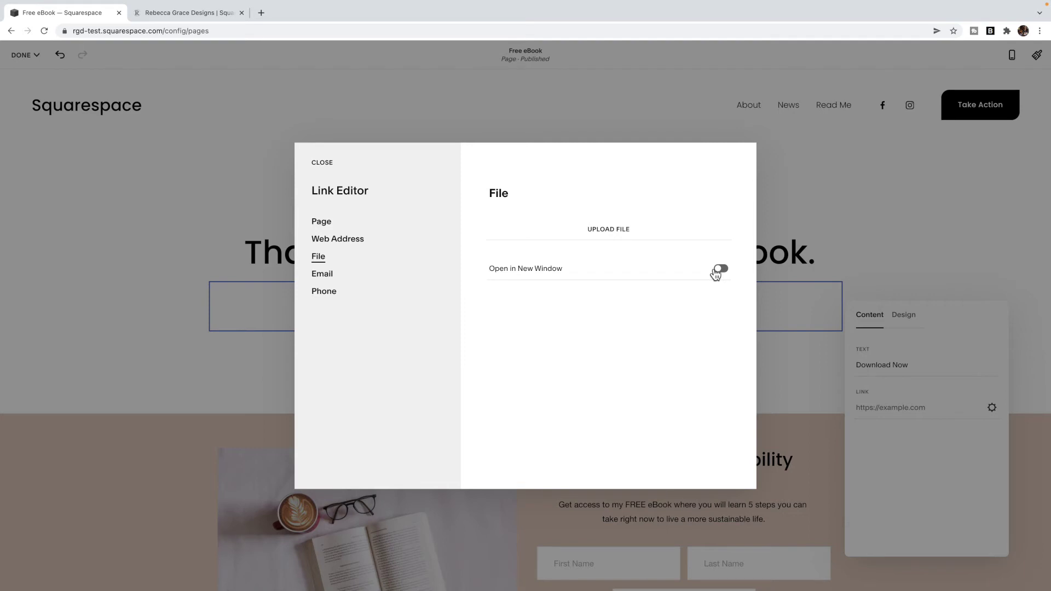
{"action": "left_click", "coordinate": [321, 163]}
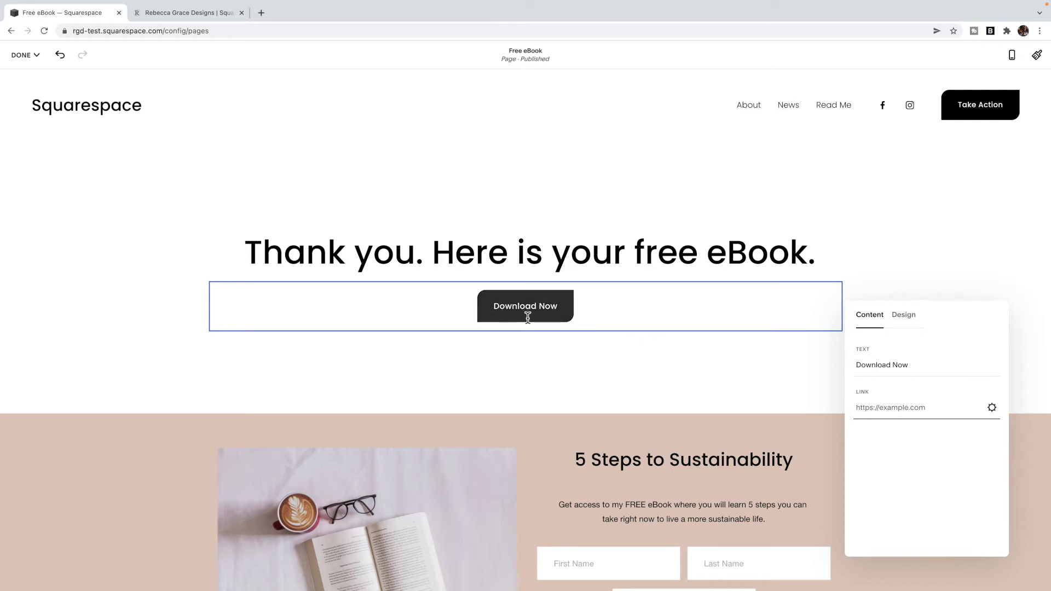
{"action": "left_click", "coordinate": [623, 353]}
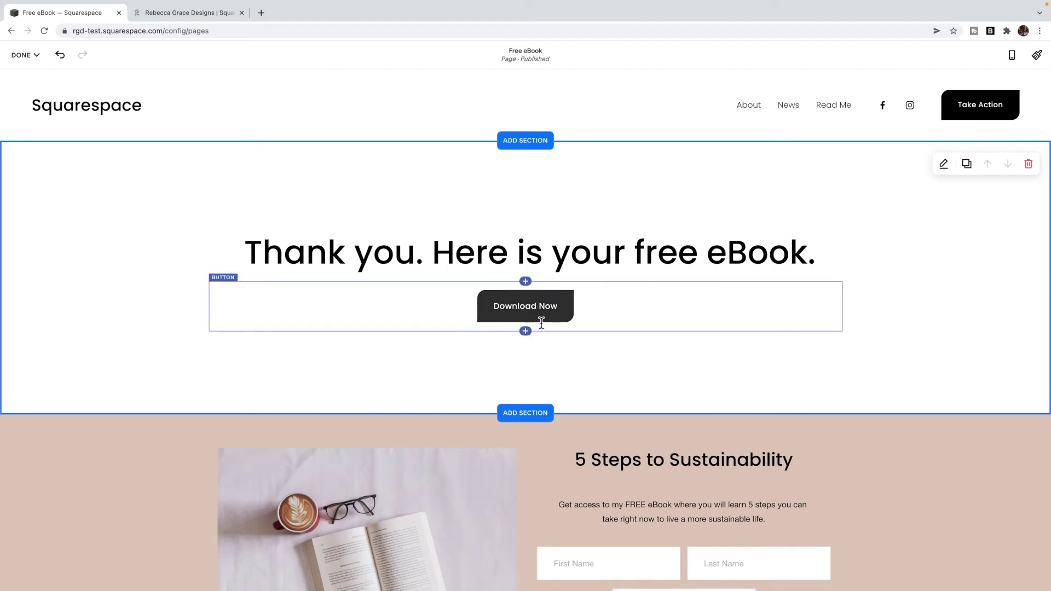
{"action": "left_click", "coordinate": [22, 55]}
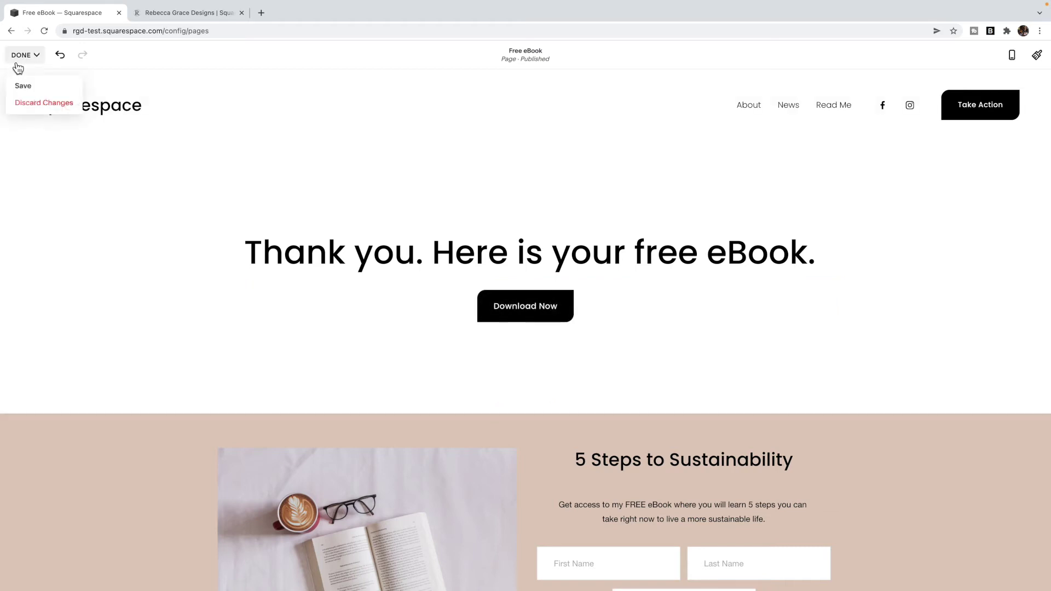
Save the Free eBook page and go from Home to the Marketing section.
{"action": "left_click", "coordinate": [24, 87]}
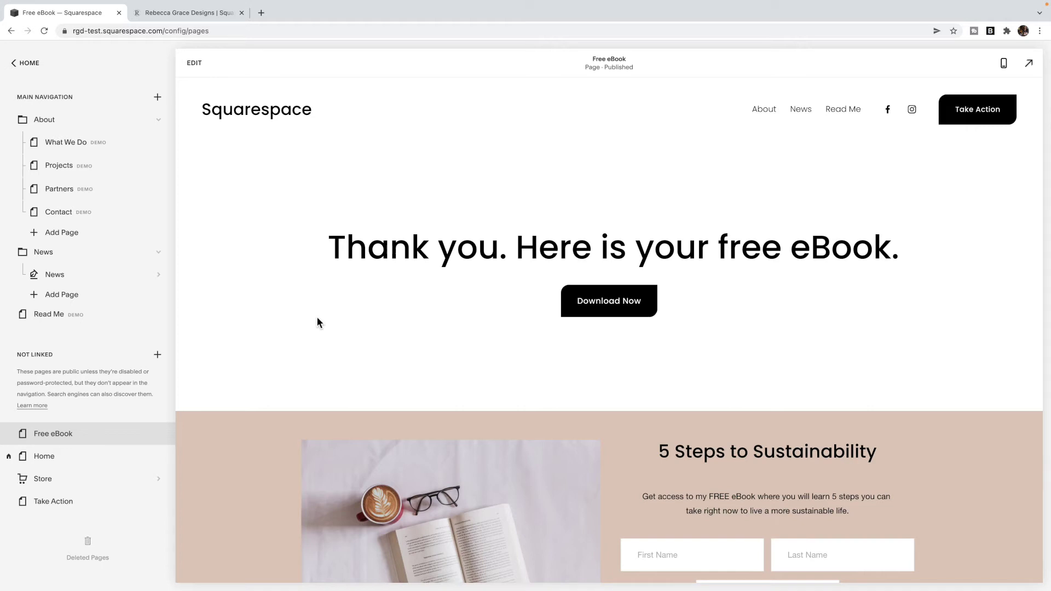
{"action": "left_click", "coordinate": [27, 65]}
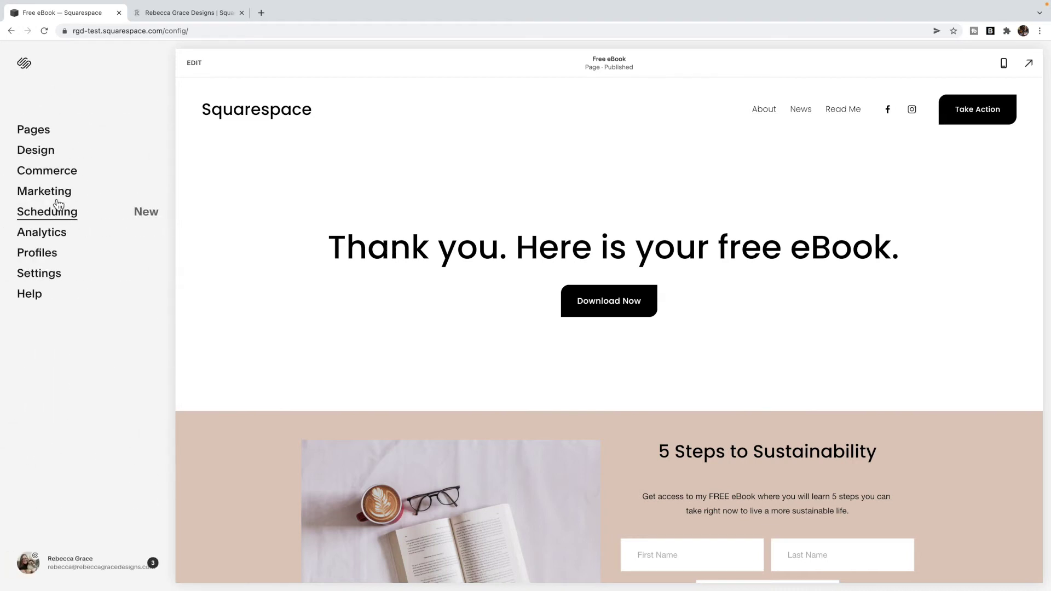
{"action": "left_click", "coordinate": [57, 196]}
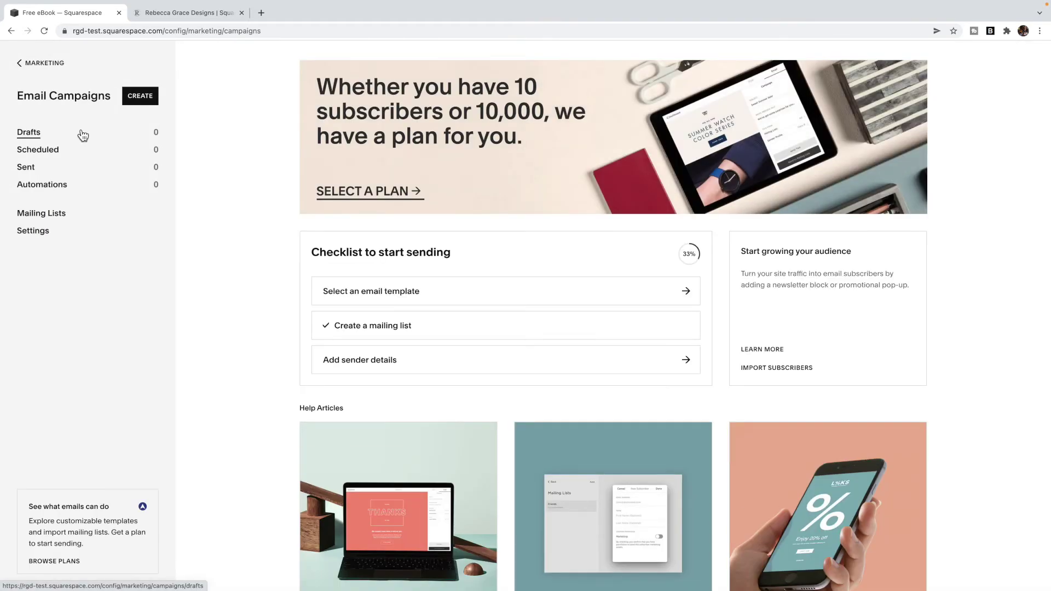
Add a Reward Your Subscribers automation and use its suggested email template.
{"action": "left_click", "coordinate": [50, 186]}
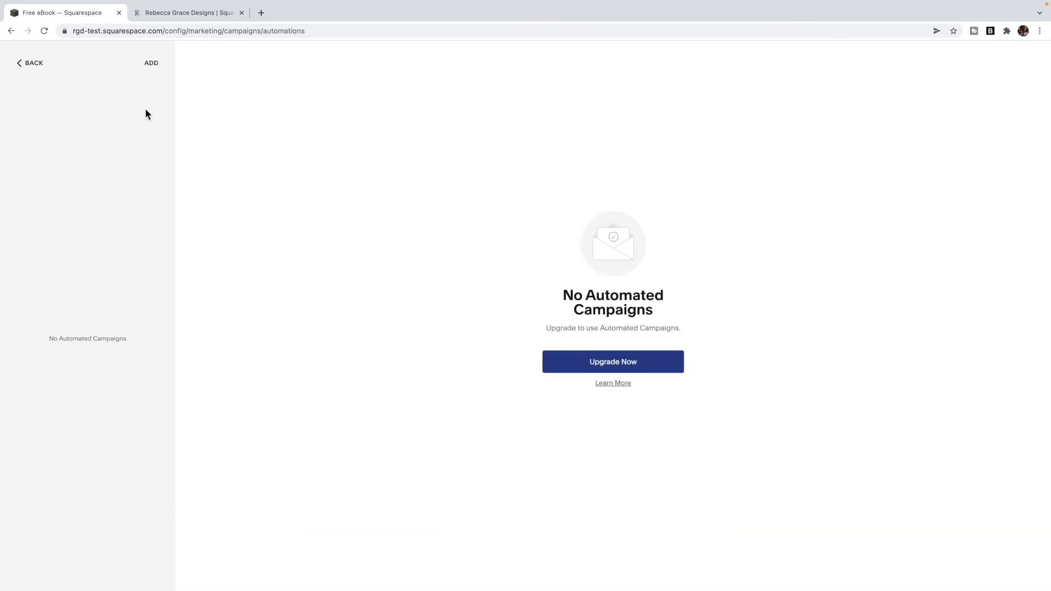
{"action": "left_click", "coordinate": [152, 64]}
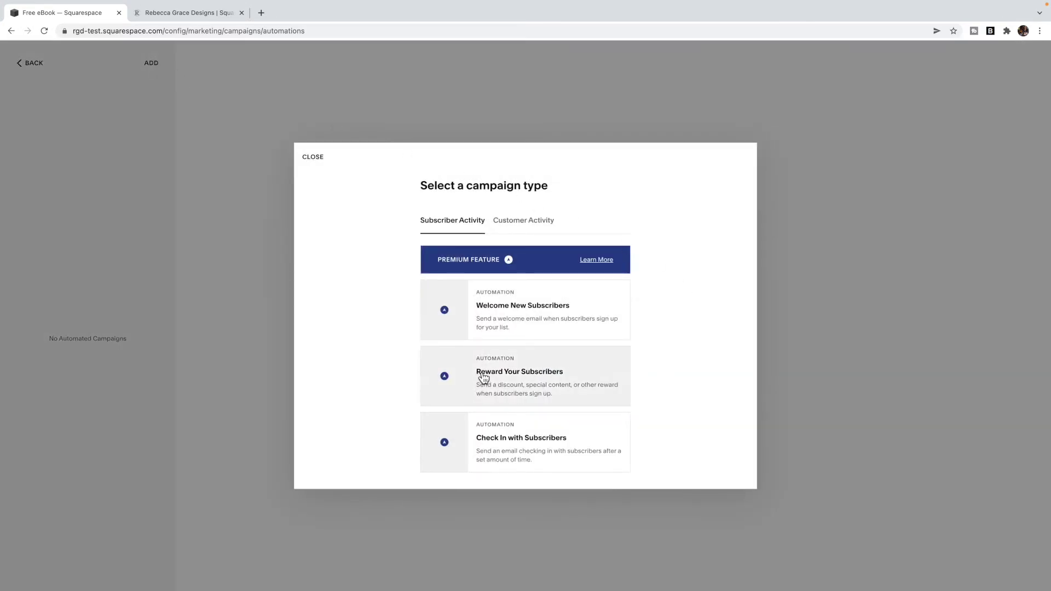
{"action": "left_click", "coordinate": [524, 386]}
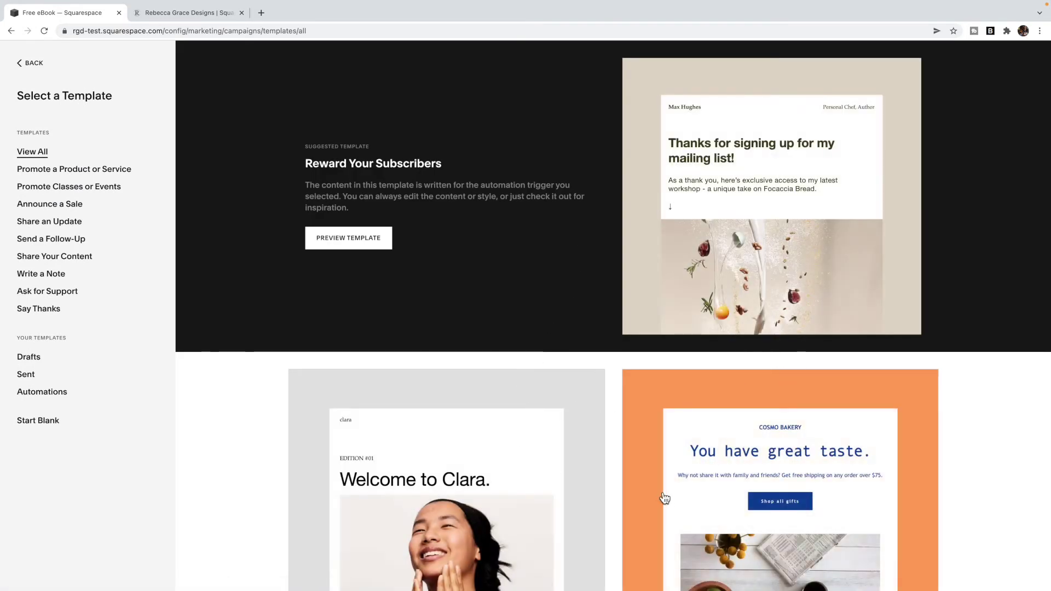
{"action": "scroll", "coordinate": [664, 497], "scroll_direction": "down", "scroll_amount": 3}
{"action": "scroll", "coordinate": [653, 469], "scroll_direction": "down", "scroll_amount": 20}
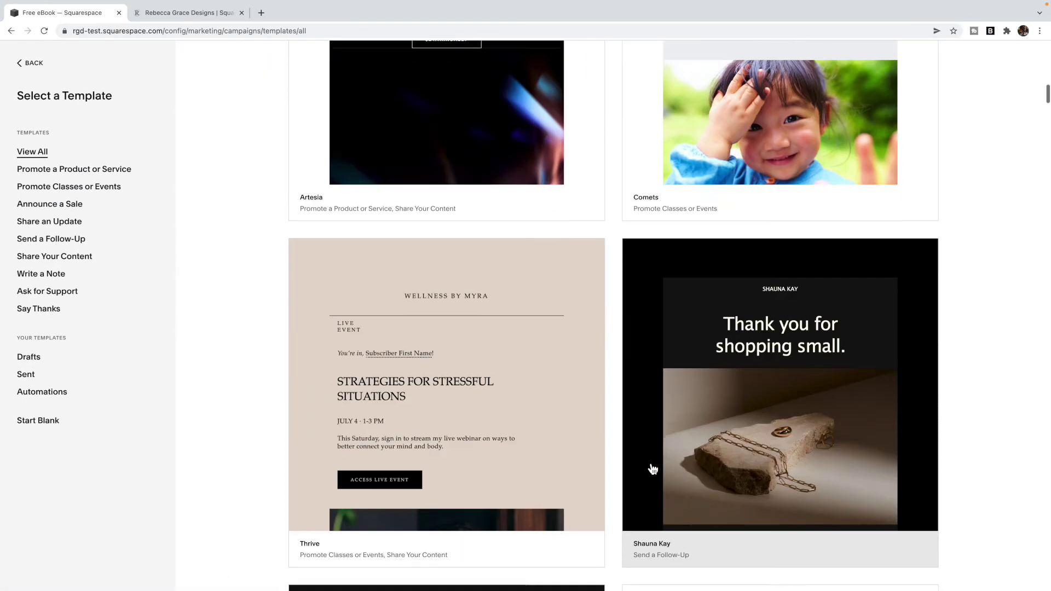
{"action": "scroll", "coordinate": [653, 469], "scroll_direction": "up", "scroll_amount": 20}
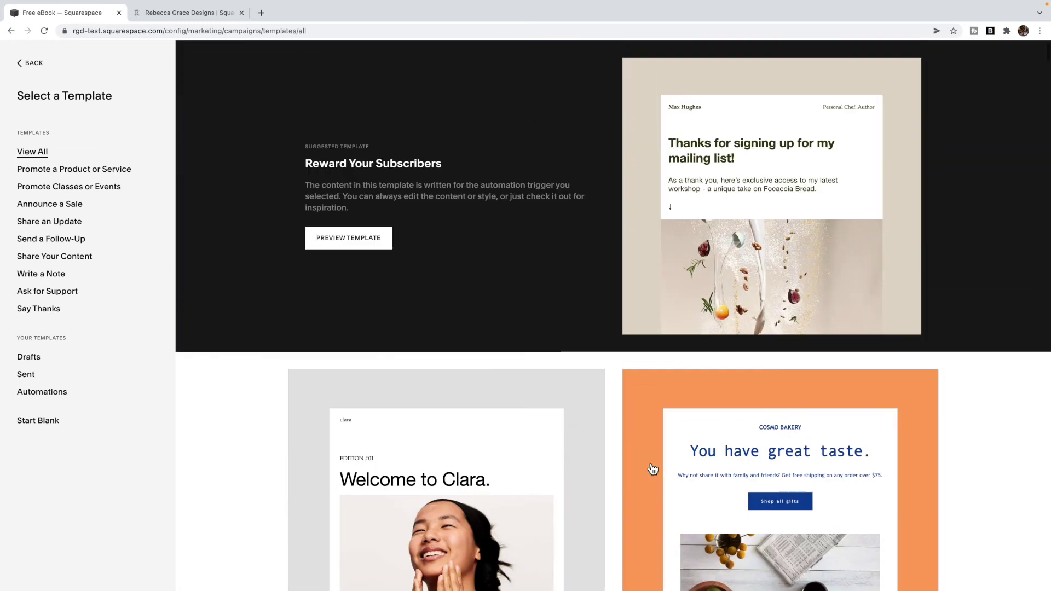
{"action": "left_click", "coordinate": [338, 249]}
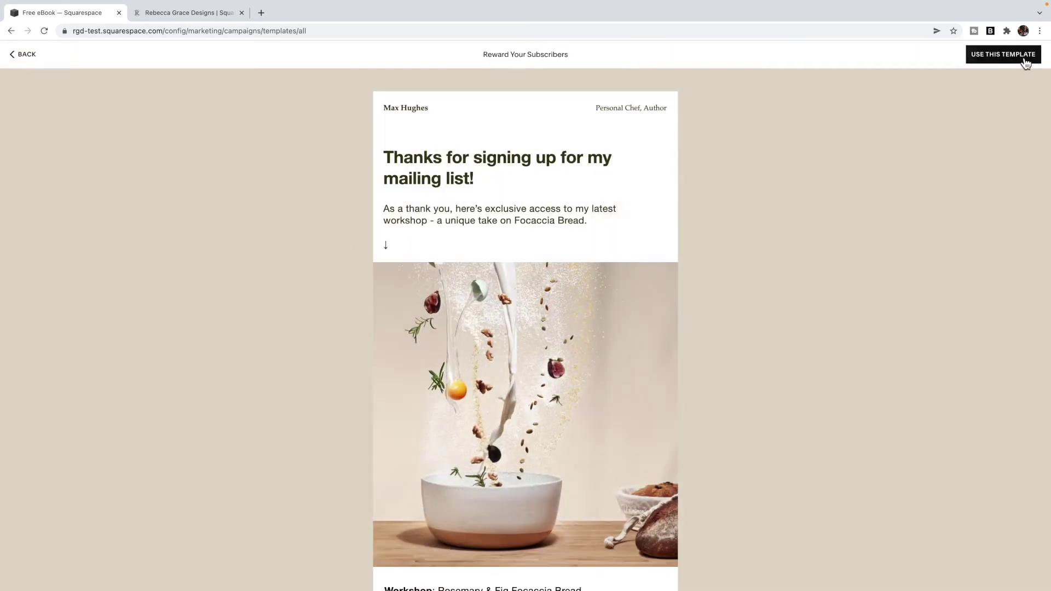
{"action": "left_click", "coordinate": [1013, 54]}
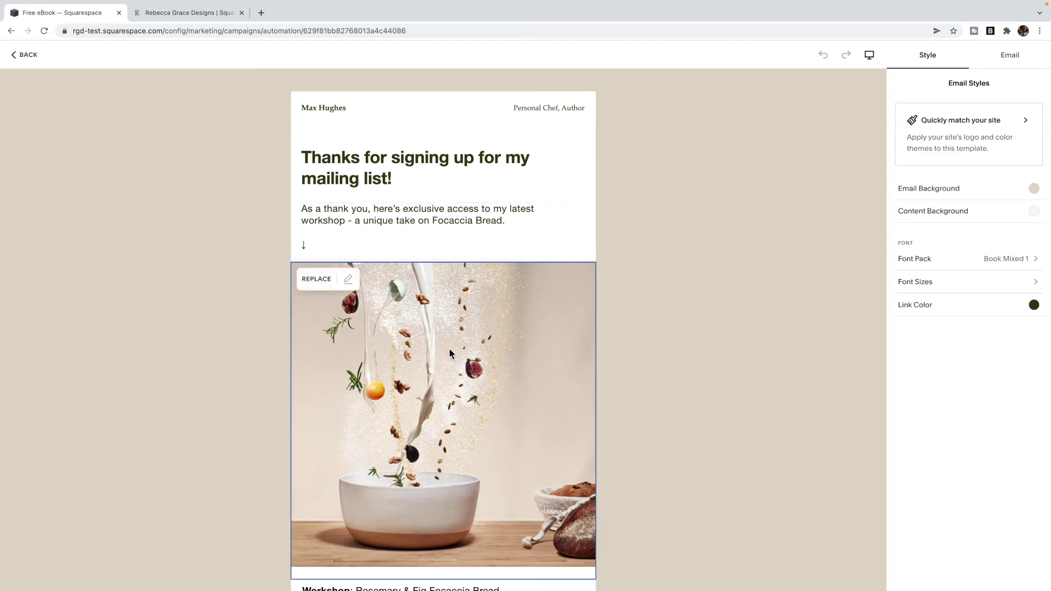
Scroll through the Reward Your Subscribers email preview and show its campaign settings.
{"action": "scroll", "coordinate": [448, 353], "scroll_direction": "down", "scroll_amount": 6}
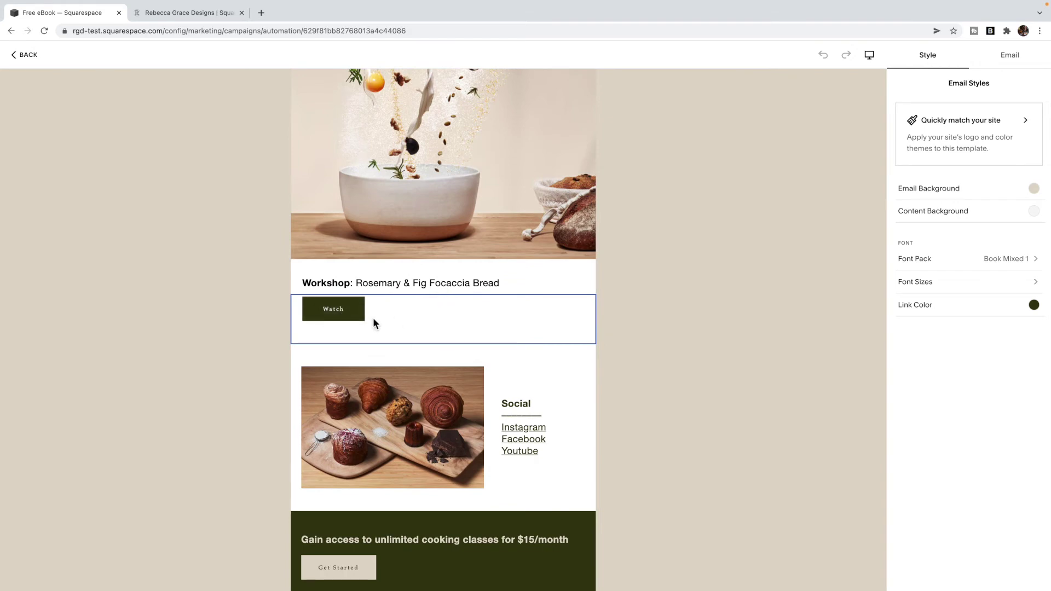
{"action": "scroll", "coordinate": [376, 319], "scroll_direction": "down", "scroll_amount": 2}
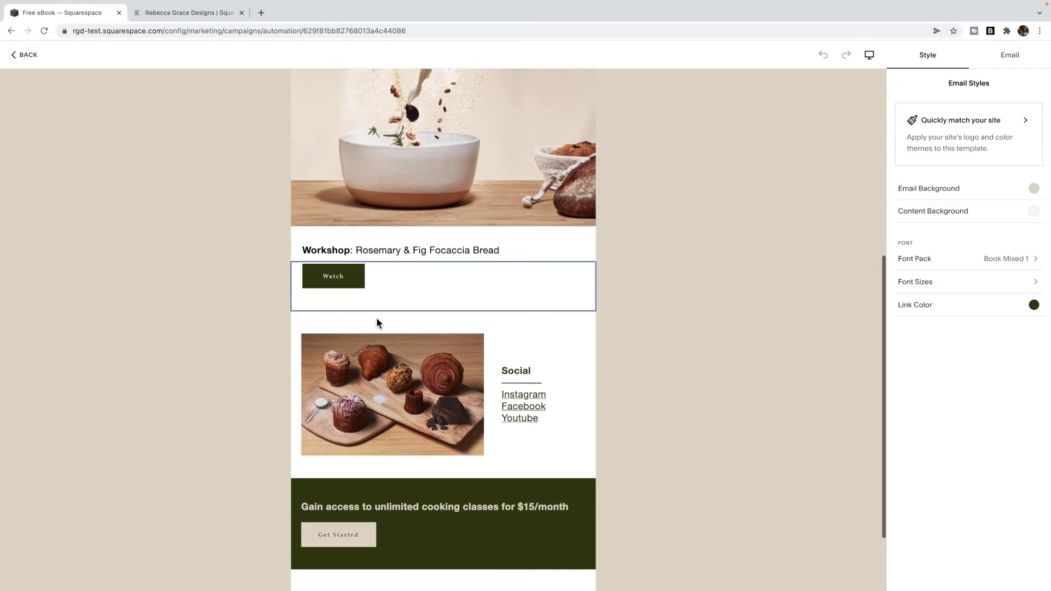
{"action": "scroll", "coordinate": [376, 323], "scroll_direction": "up", "scroll_amount": 8}
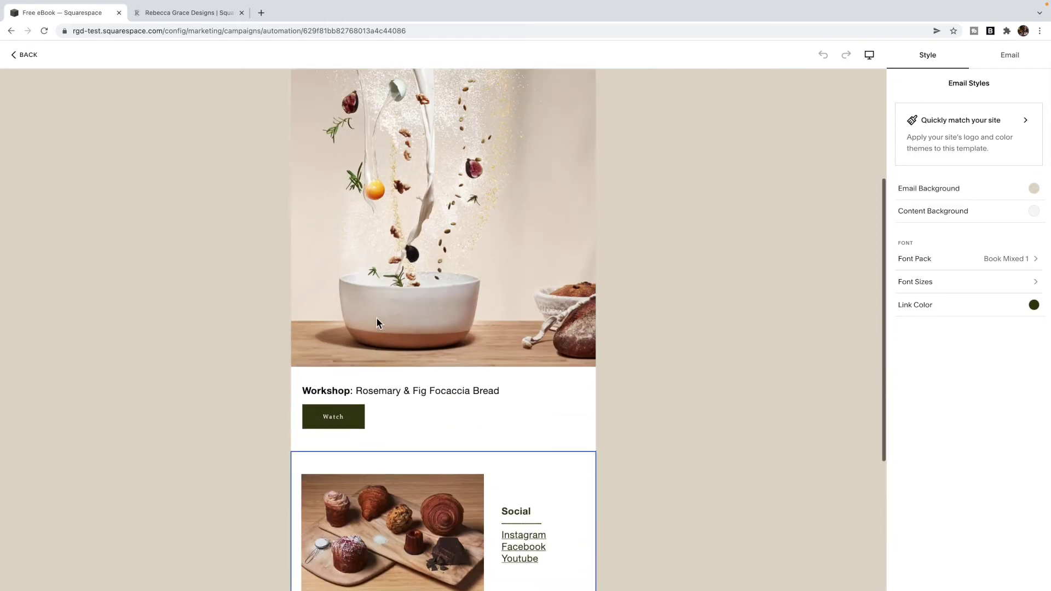
{"action": "left_click", "coordinate": [1014, 56]}
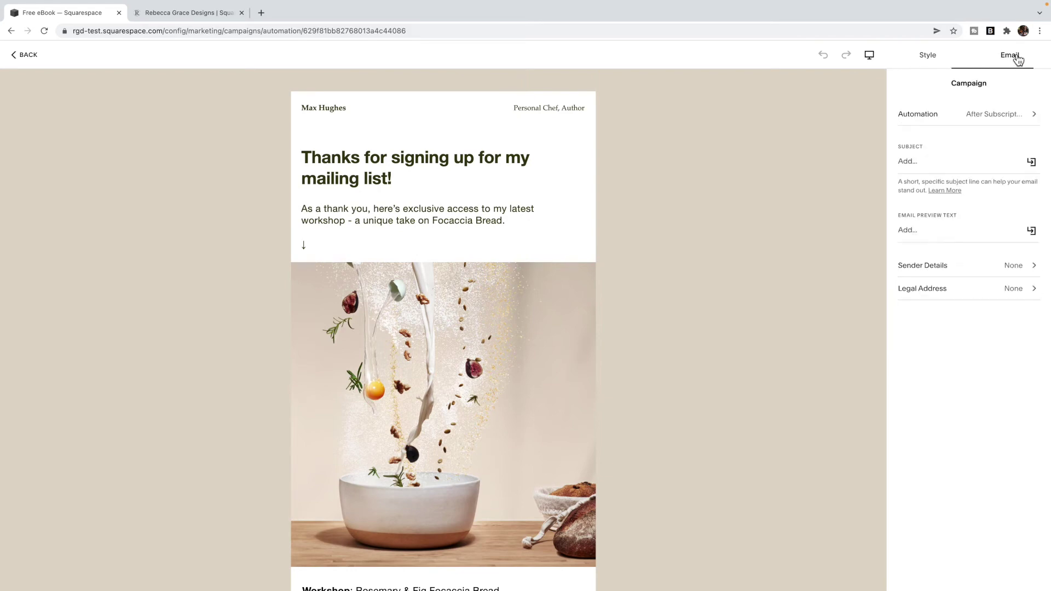
Set the automation to be triggered by the Default mailing list.
{"action": "left_click", "coordinate": [1002, 122]}
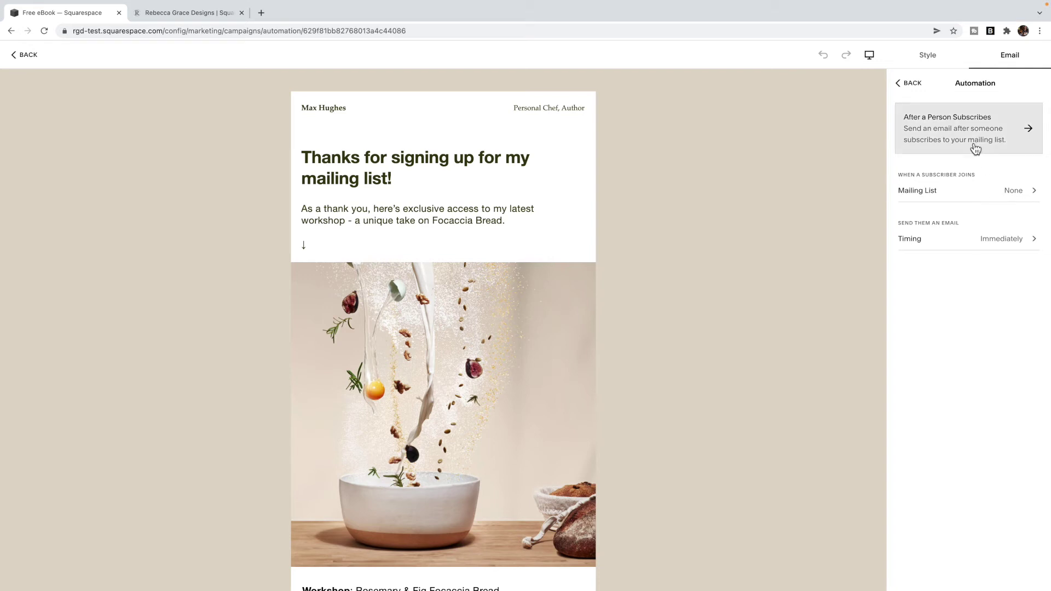
{"action": "left_click", "coordinate": [1014, 192]}
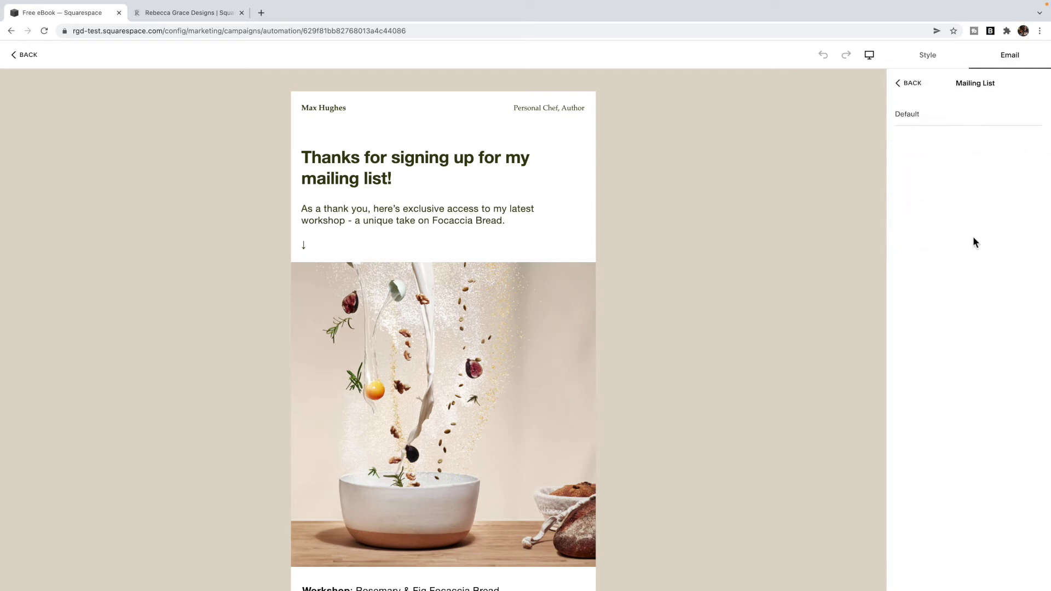
{"action": "left_click", "coordinate": [924, 123]}
{"action": "left_click", "coordinate": [912, 83]}
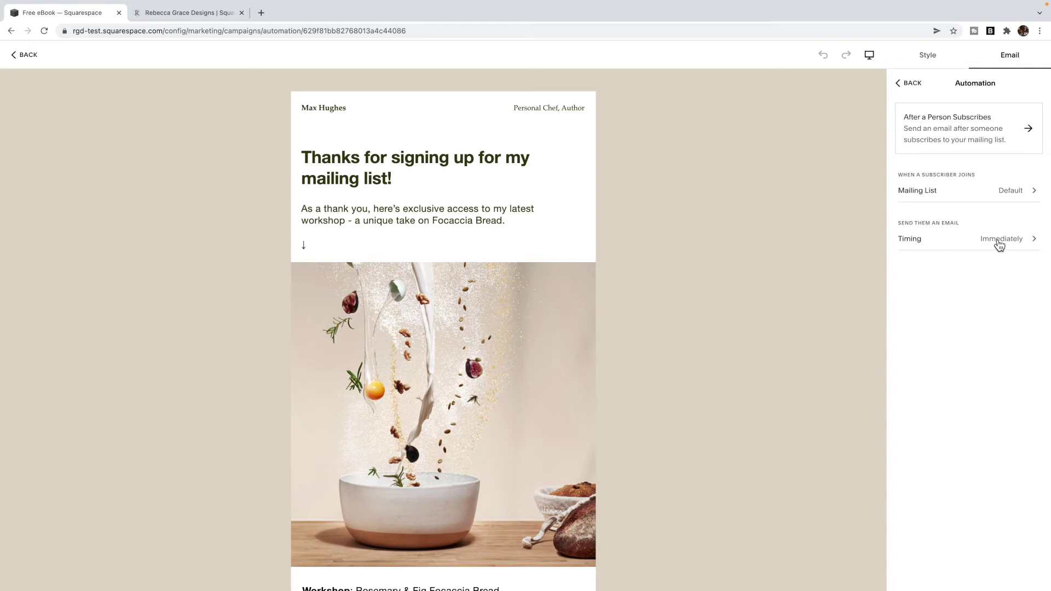
{"action": "left_click", "coordinate": [913, 83]}
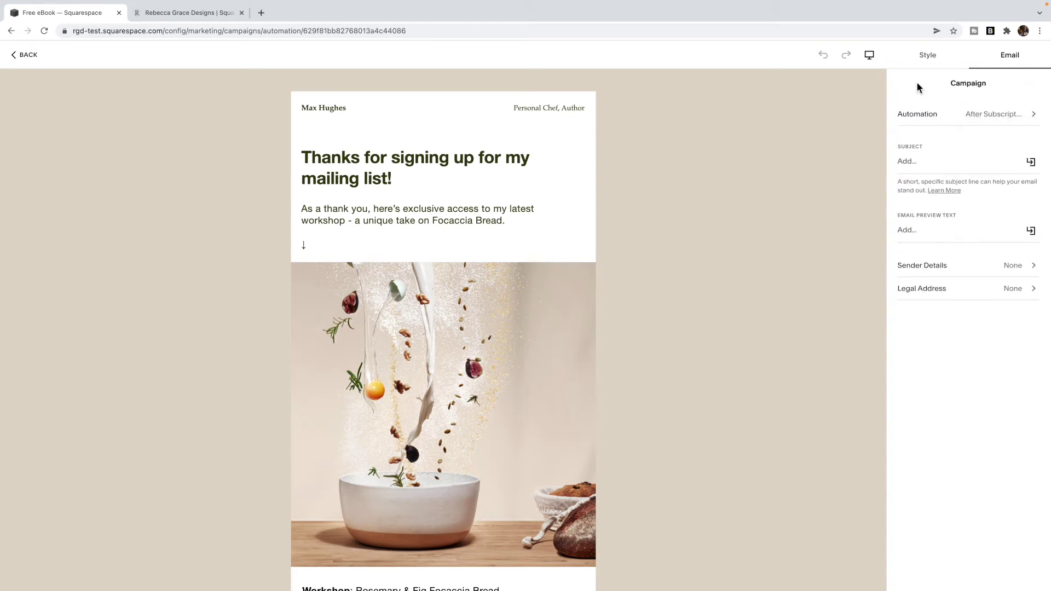
Look at the email subject line and sender details, then return to campaign settings.
{"action": "left_click", "coordinate": [917, 166]}
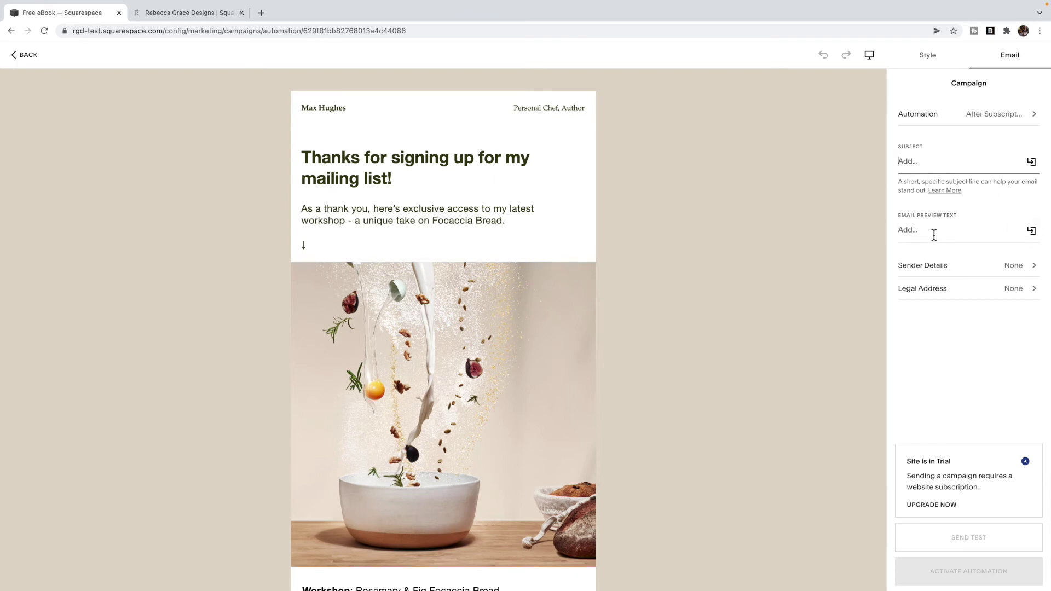
{"action": "left_click", "coordinate": [973, 266]}
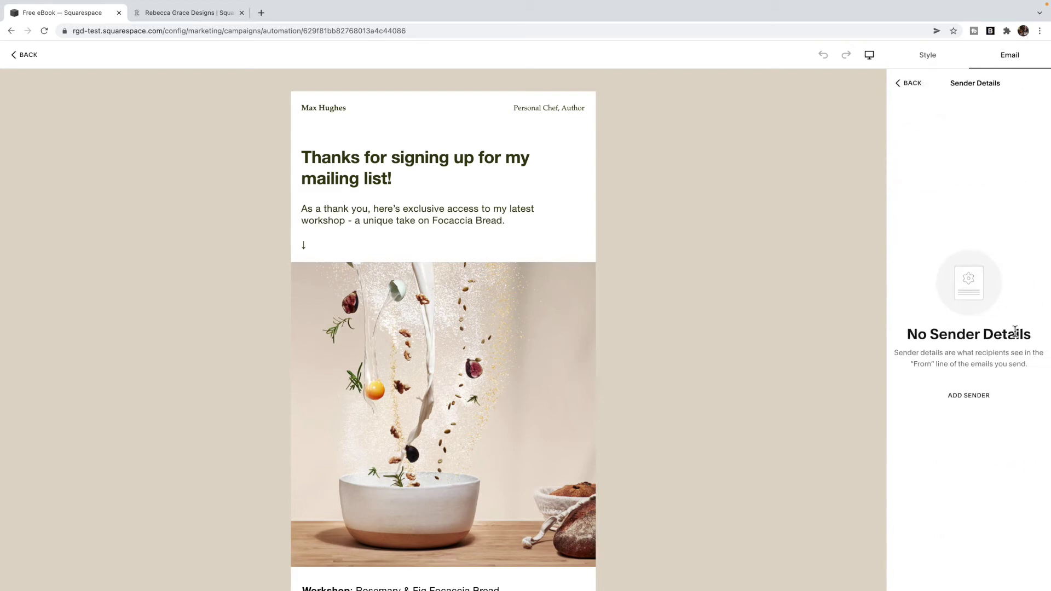
{"action": "left_click", "coordinate": [914, 87]}
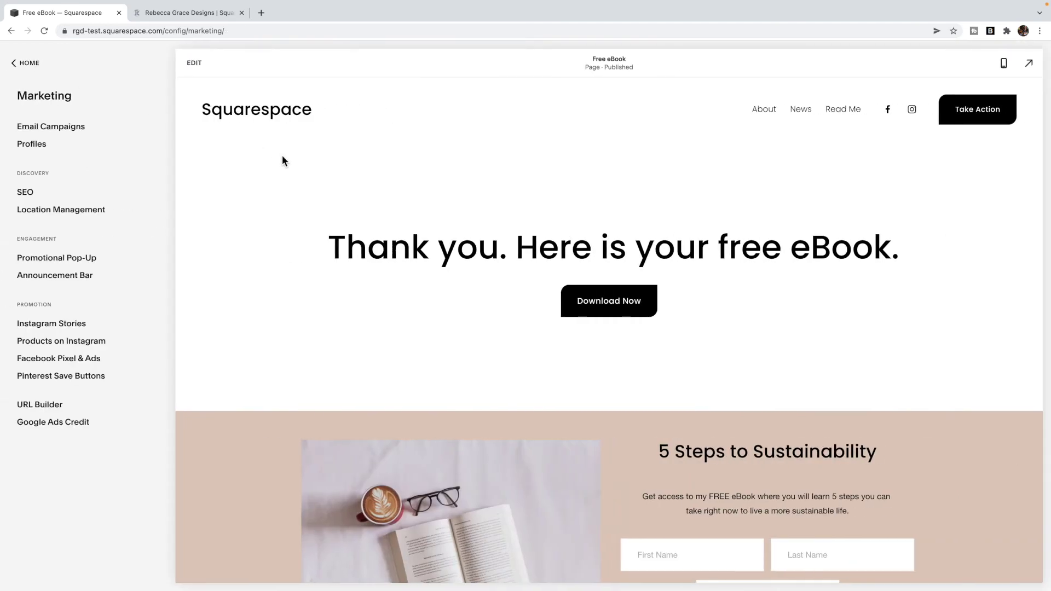
Scroll the Free eBook preview to the signup form and footer, then return to Home.
{"action": "scroll", "coordinate": [281, 158], "scroll_direction": "down", "scroll_amount": 2}
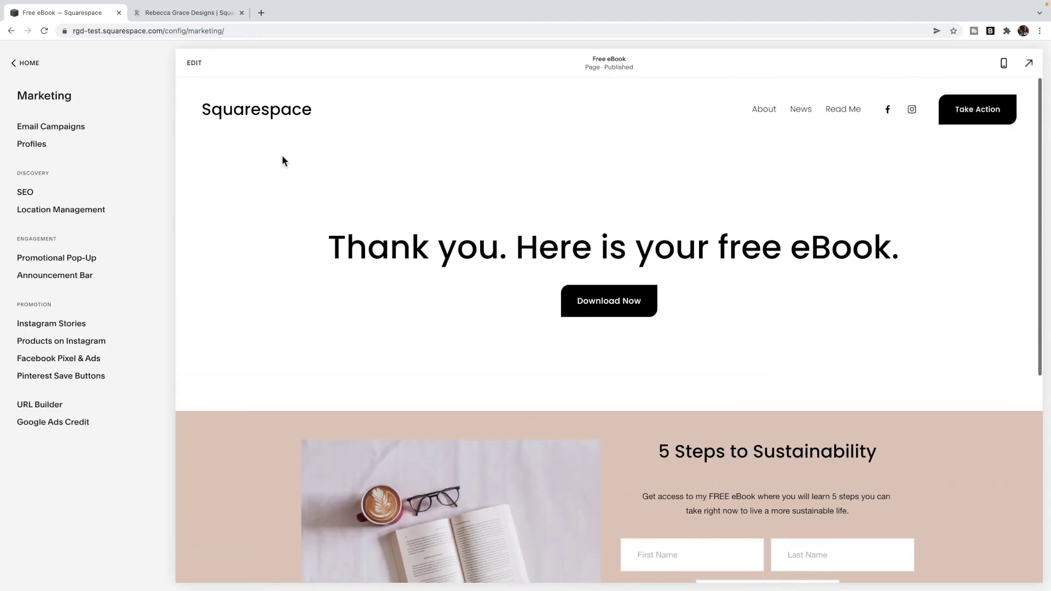
{"action": "scroll", "coordinate": [281, 155], "scroll_direction": "down", "scroll_amount": 4}
{"action": "scroll", "coordinate": [282, 155], "scroll_direction": "down", "scroll_amount": 1}
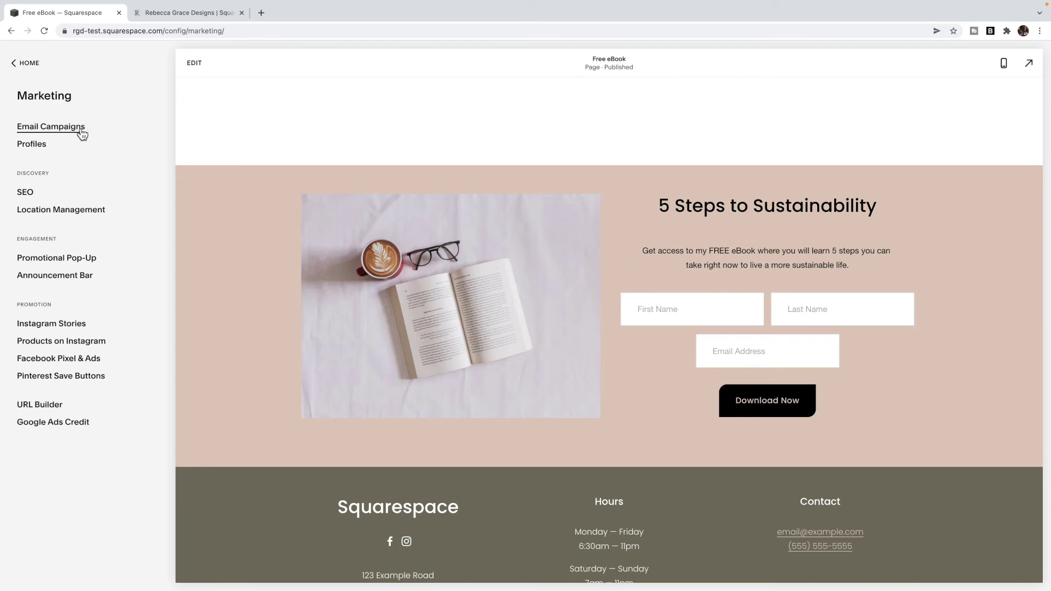
{"action": "left_click", "coordinate": [28, 63]}
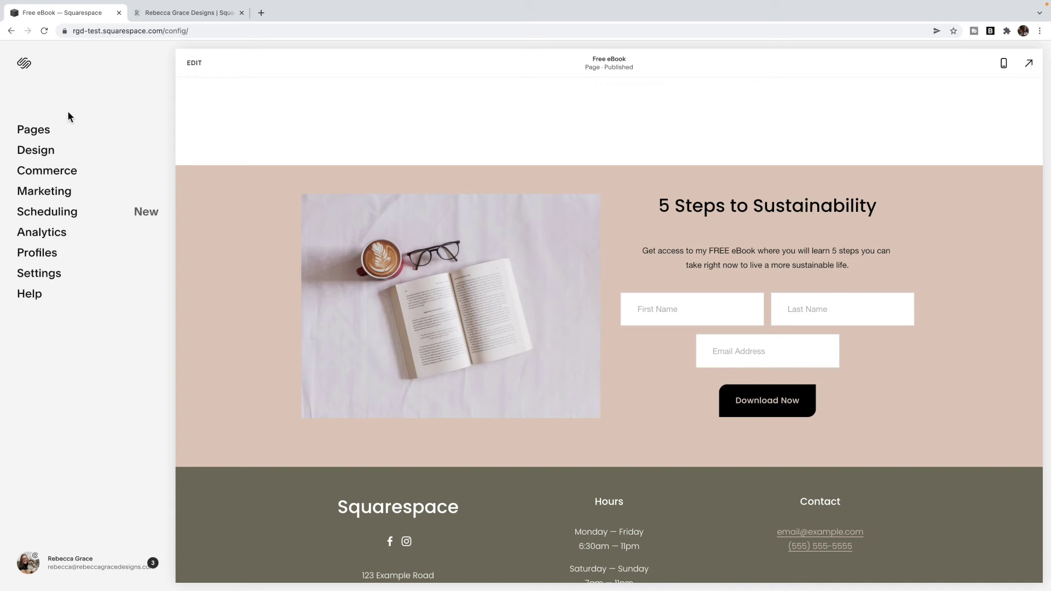
From Pages, edit the Free eBook page and switch to editing the site footer.
{"action": "left_click", "coordinate": [34, 132]}
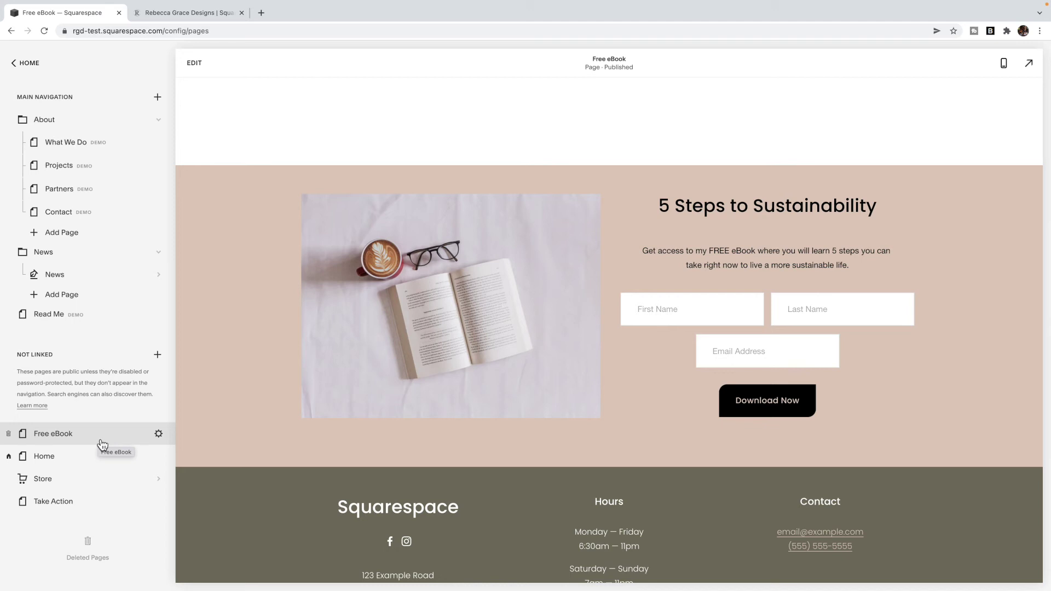
{"action": "left_click", "coordinate": [196, 66]}
{"action": "left_click", "coordinate": [554, 201]}
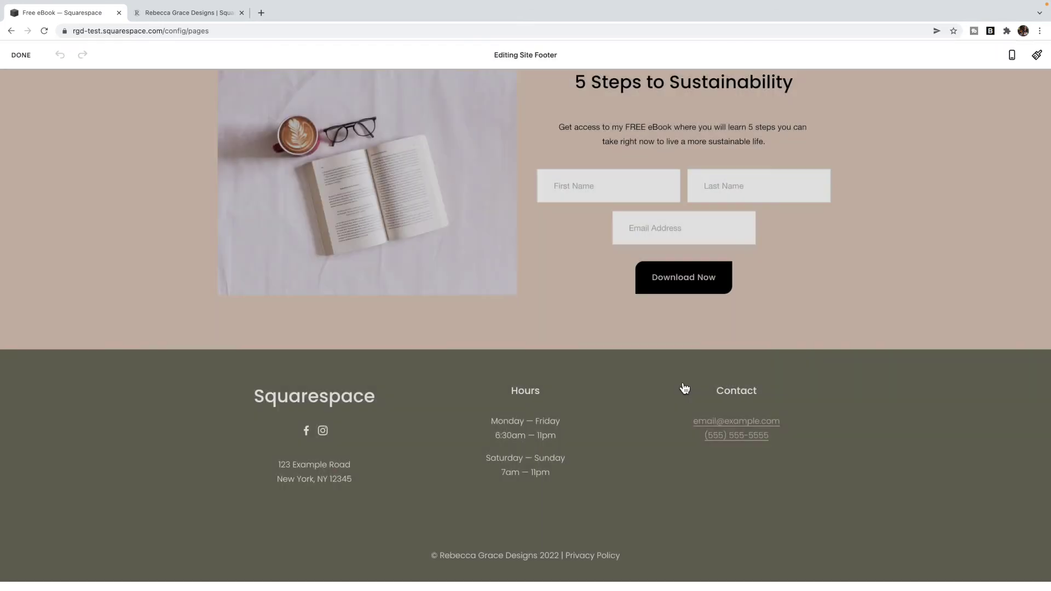
Review the newsletter form's Post-Submit 'Thank you!' message, then finish footer editing.
{"action": "left_click", "coordinate": [688, 261]}
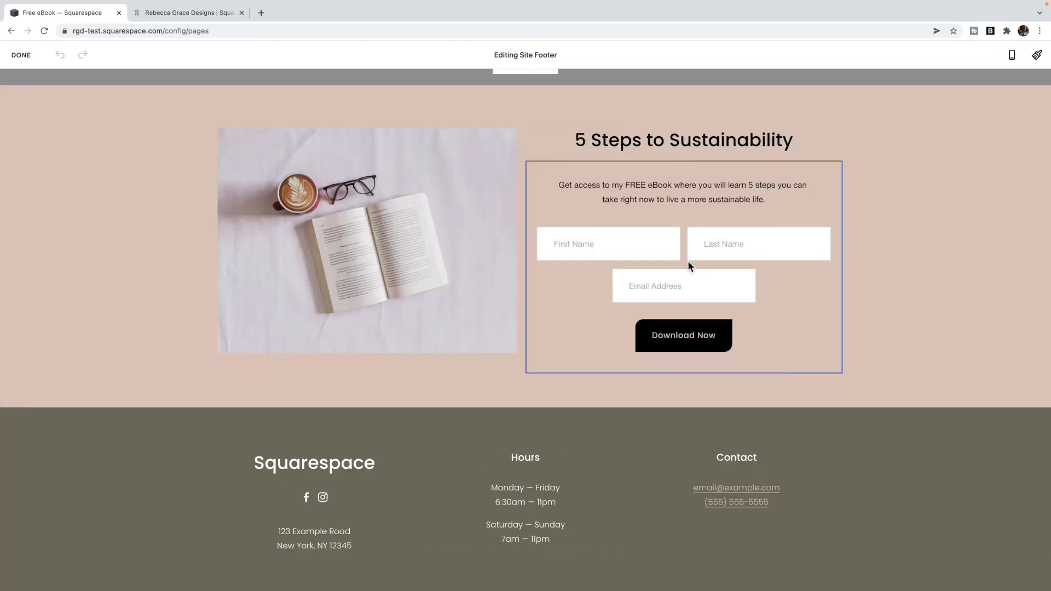
{"action": "left_click", "coordinate": [870, 193]}
{"action": "scroll", "coordinate": [898, 311], "scroll_direction": "down", "scroll_amount": 5}
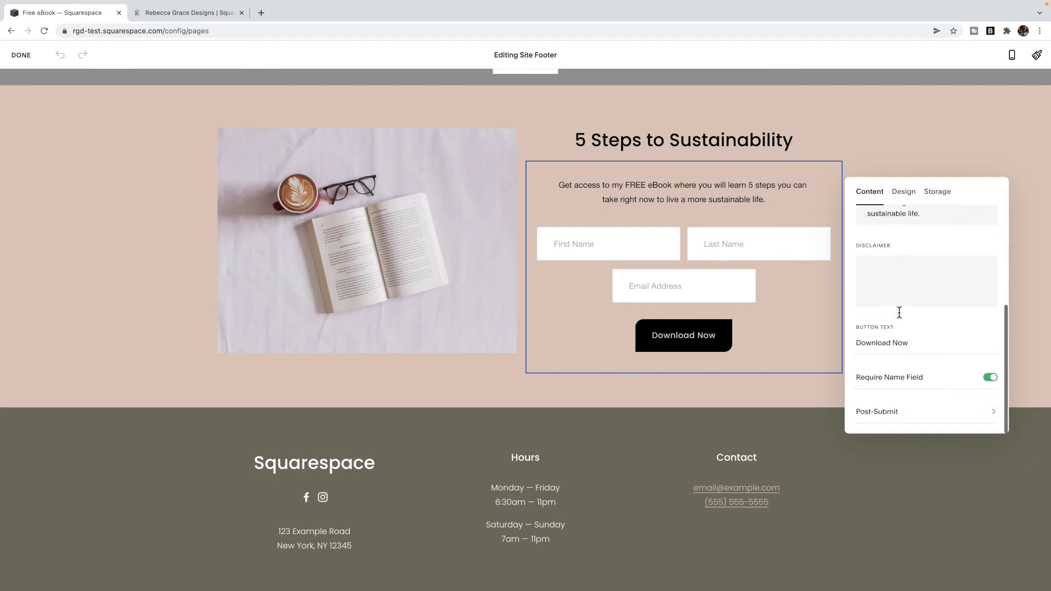
{"action": "left_click", "coordinate": [883, 417]}
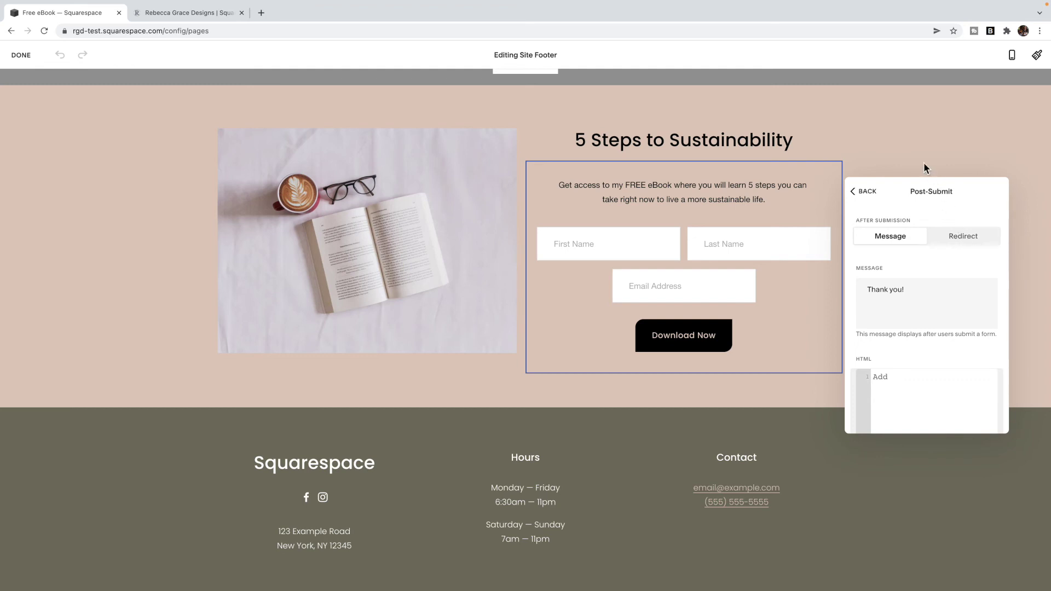
{"action": "left_click", "coordinate": [874, 196]}
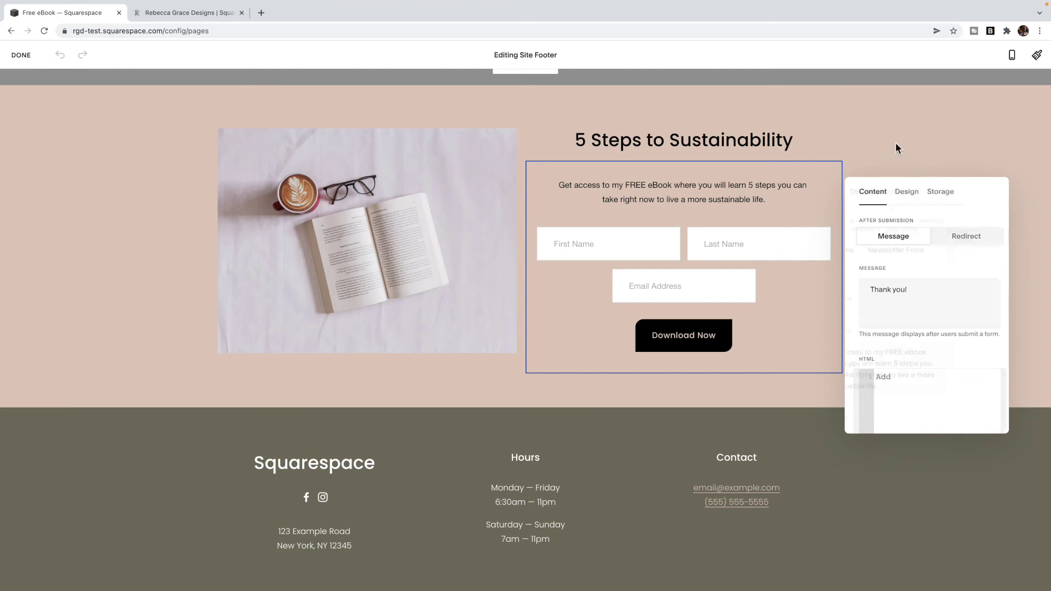
{"action": "left_click", "coordinate": [21, 55]}
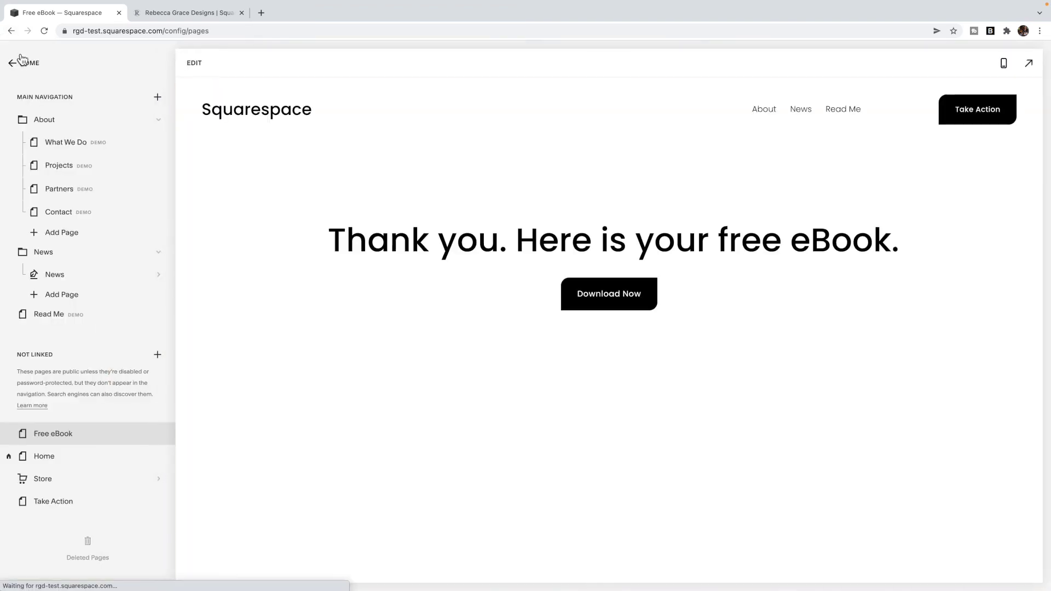
Scroll back up the Free eBook preview and switch to the live example website tab.
{"action": "scroll", "coordinate": [235, 196], "scroll_direction": "up", "scroll_amount": 3}
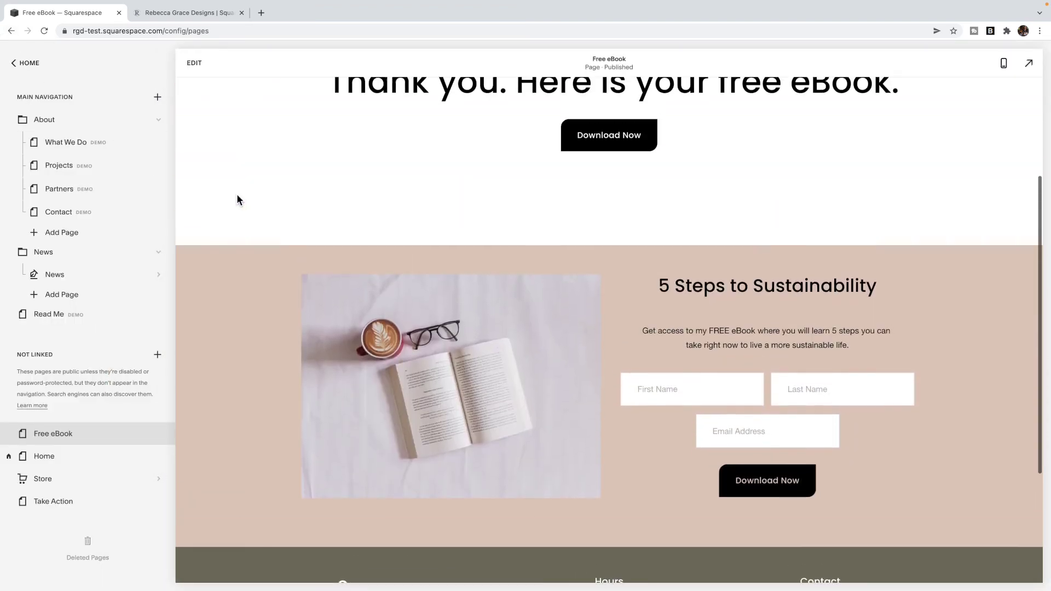
{"action": "scroll", "coordinate": [236, 194], "scroll_direction": "up", "scroll_amount": 2}
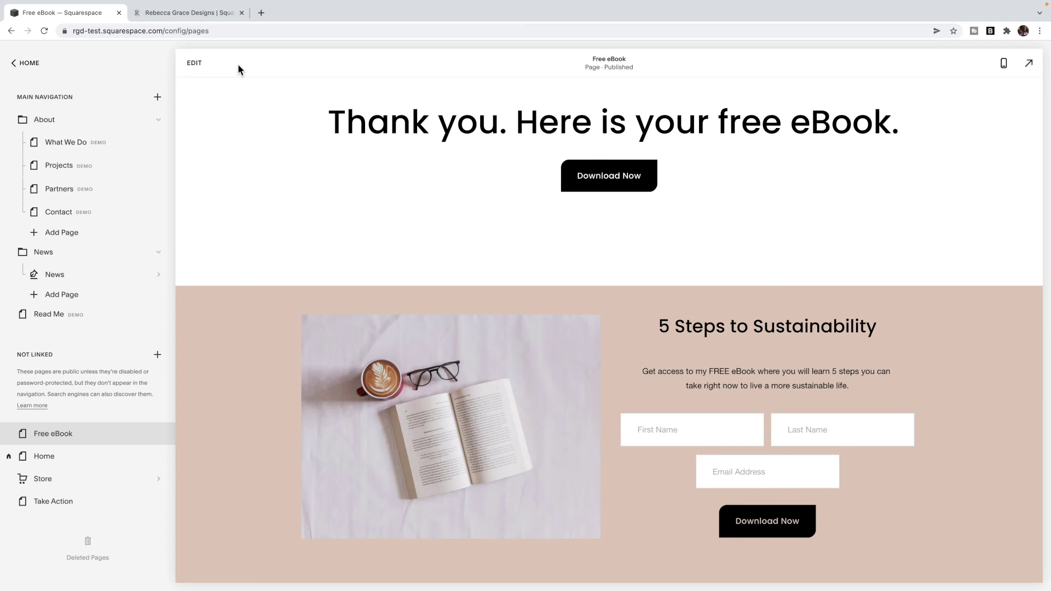
{"action": "left_click", "coordinate": [218, 14]}
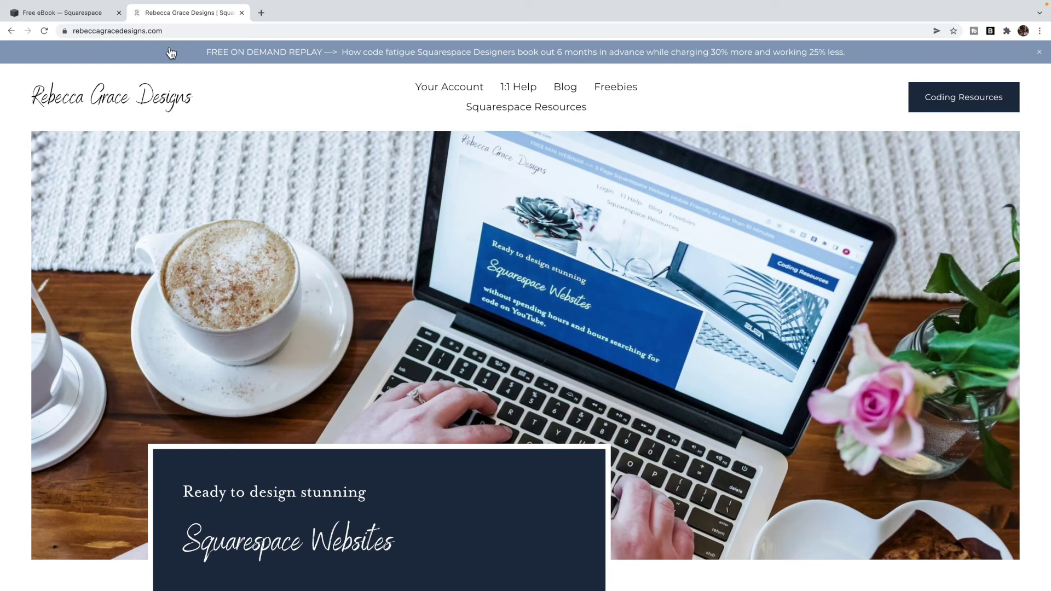
Scroll to the FREE Guide section and open the 41 Most Popular CSS Properties signup page.
{"action": "scroll", "coordinate": [695, 283], "scroll_direction": "down", "scroll_amount": 20}
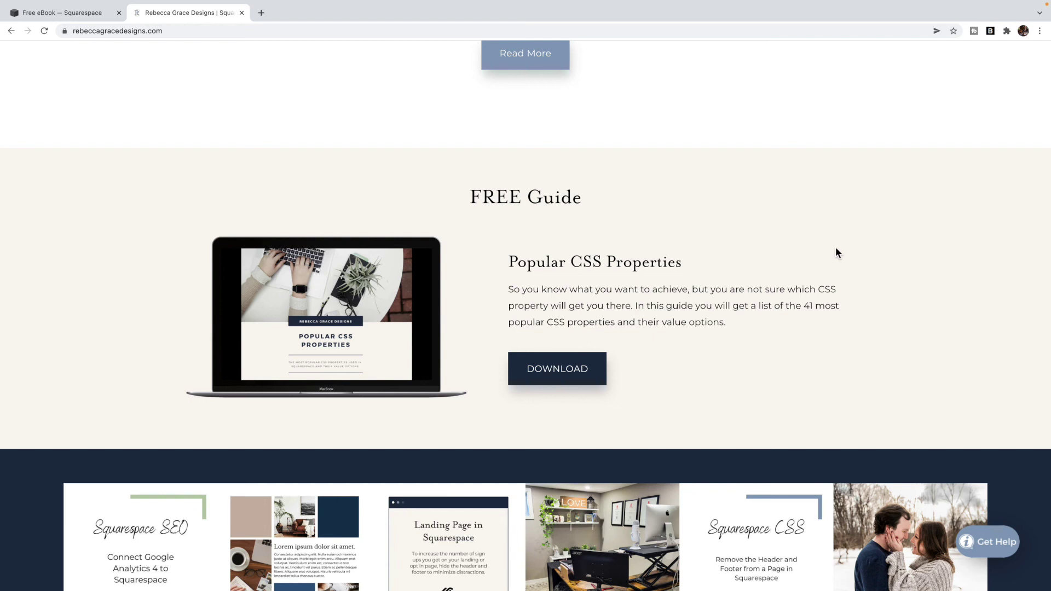
{"action": "scroll", "coordinate": [832, 249], "scroll_direction": "down", "scroll_amount": 2}
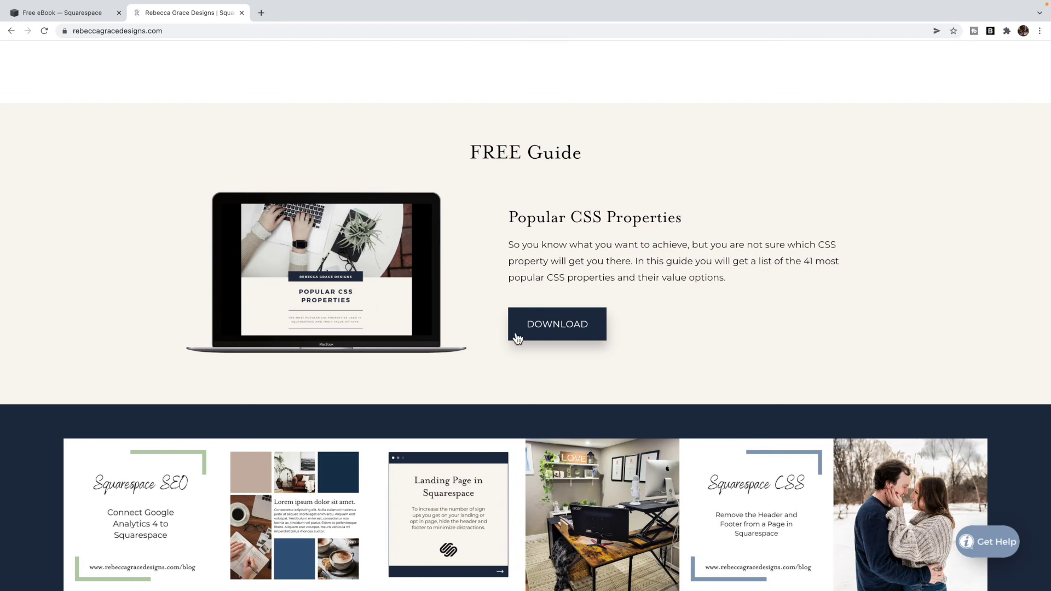
{"action": "left_click", "coordinate": [562, 336]}
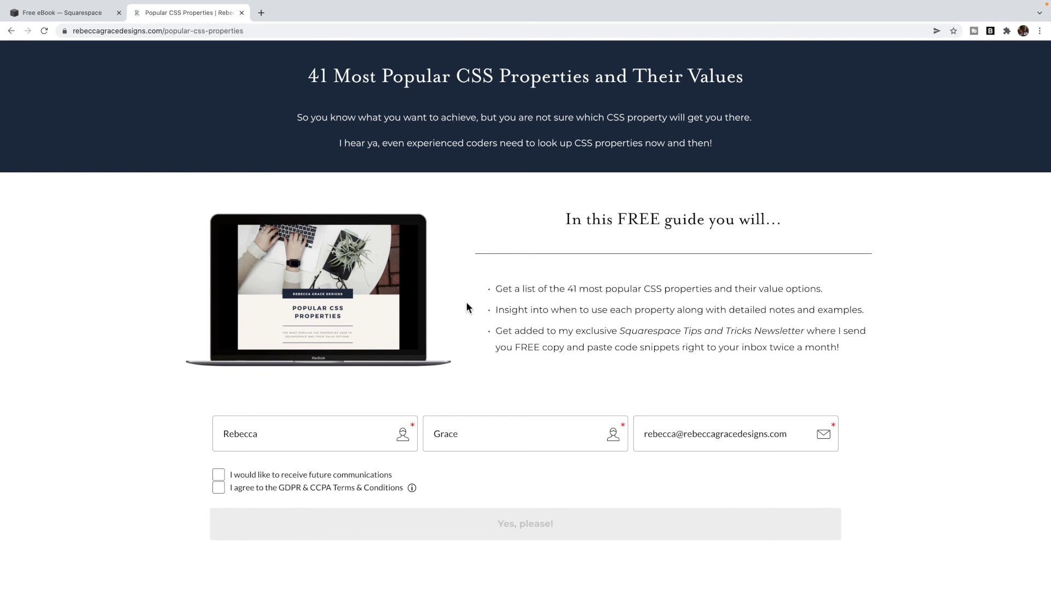
{"action": "scroll", "coordinate": [467, 307], "scroll_direction": "down", "scroll_amount": 3}
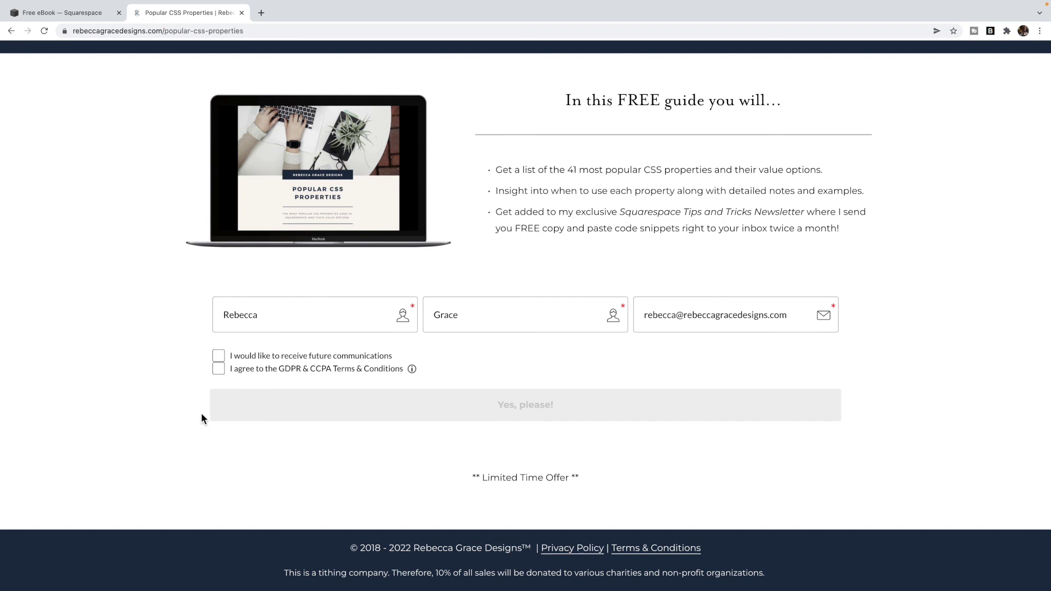
{"action": "scroll", "coordinate": [201, 416], "scroll_direction": "up", "scroll_amount": 3}
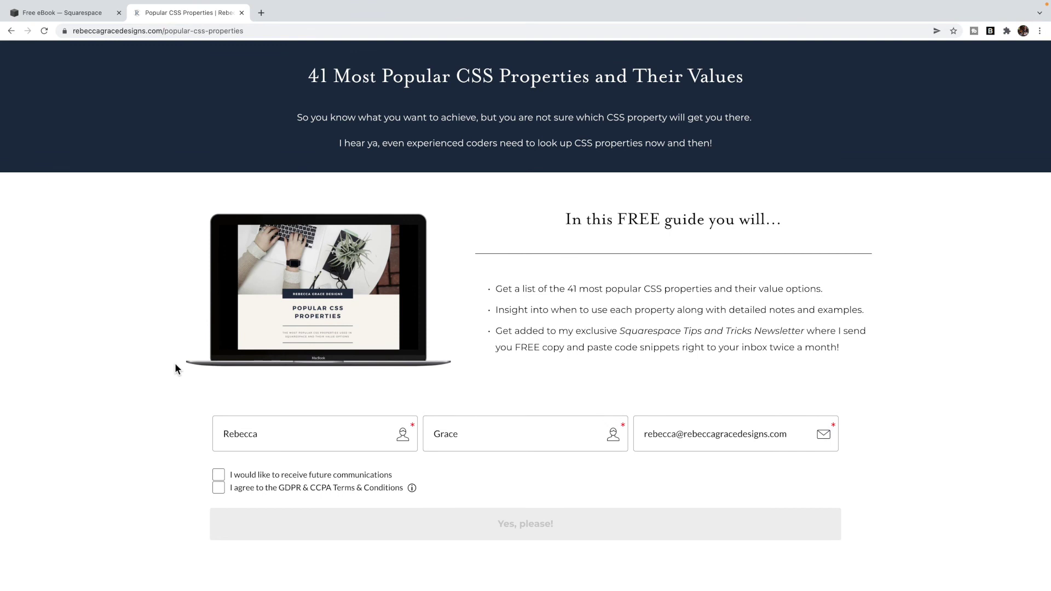
{"action": "scroll", "coordinate": [175, 364], "scroll_direction": "down", "scroll_amount": 3}
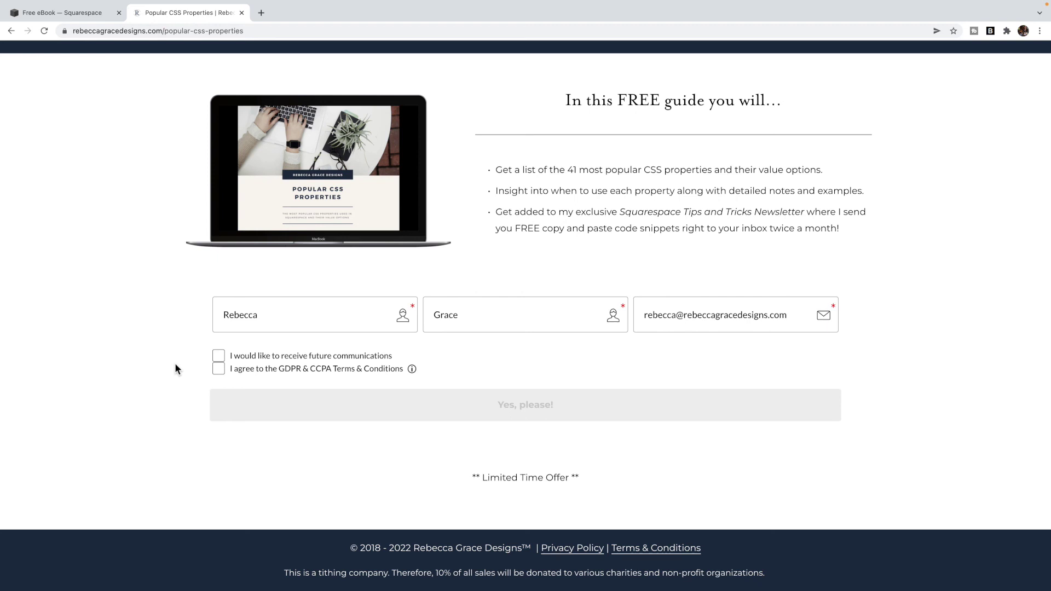
{"action": "scroll", "coordinate": [175, 363], "scroll_direction": "up", "scroll_amount": 3}
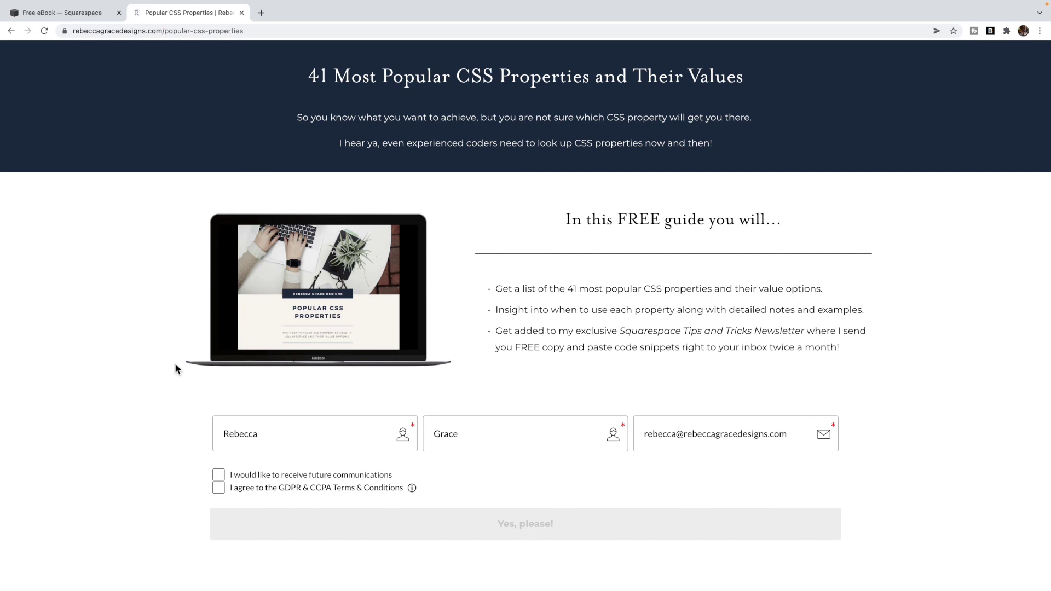
{"action": "scroll", "coordinate": [175, 363], "scroll_direction": "down", "scroll_amount": 2}
{"action": "scroll", "coordinate": [176, 362], "scroll_direction": "up", "scroll_amount": 2}
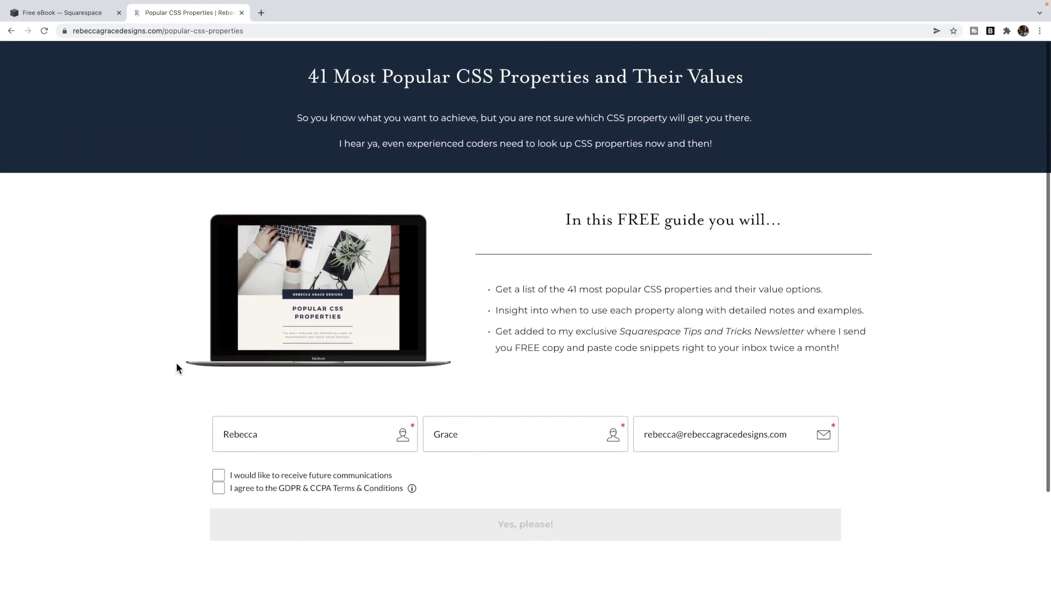